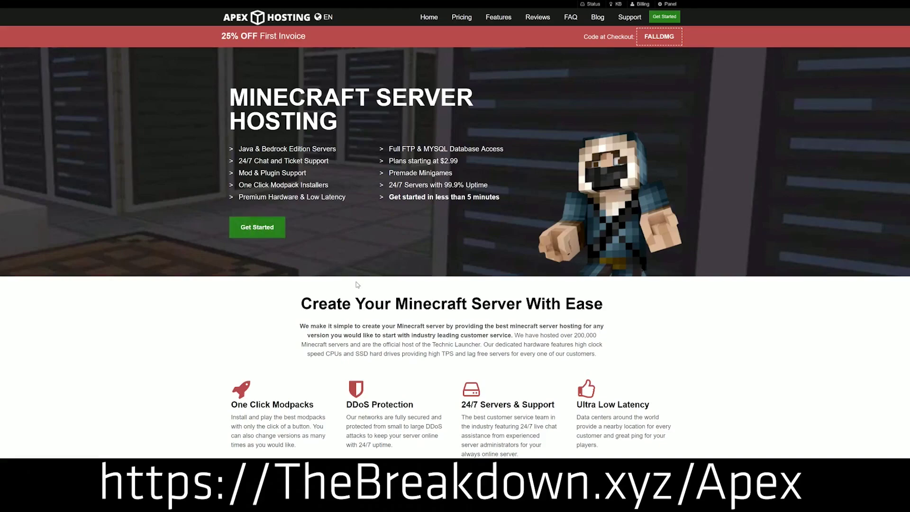
Scroll to the Apex Hosting feature grid and highlight the DDoS Protection and Automated Backups features
scroll(214, 234, down, 4)
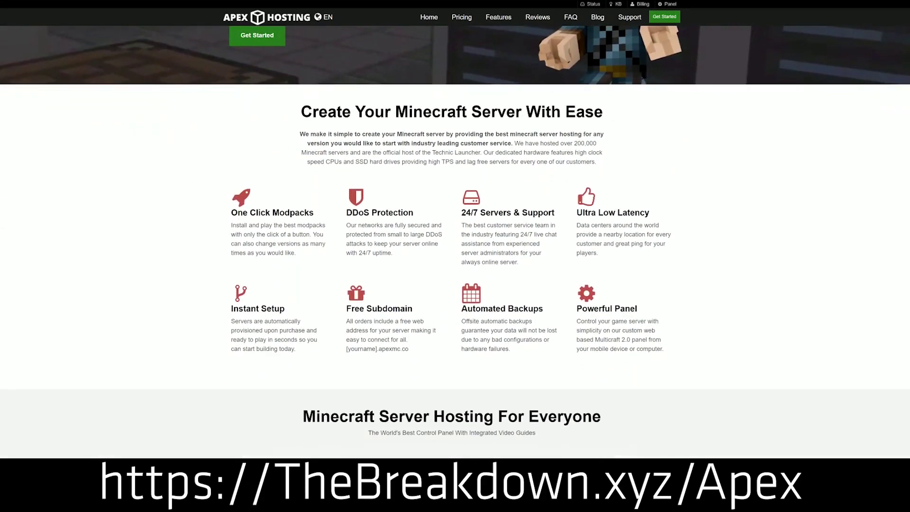
drag(231, 212, 554, 213)
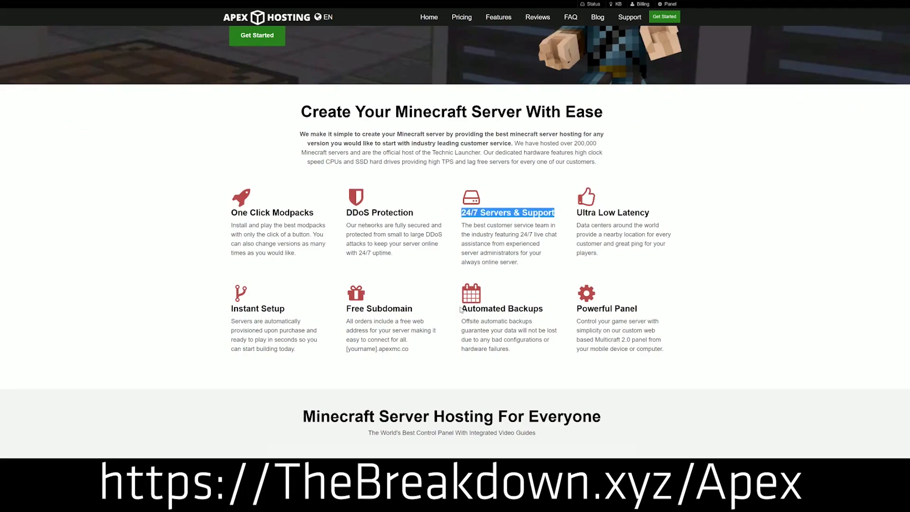
drag(460, 309, 569, 308)
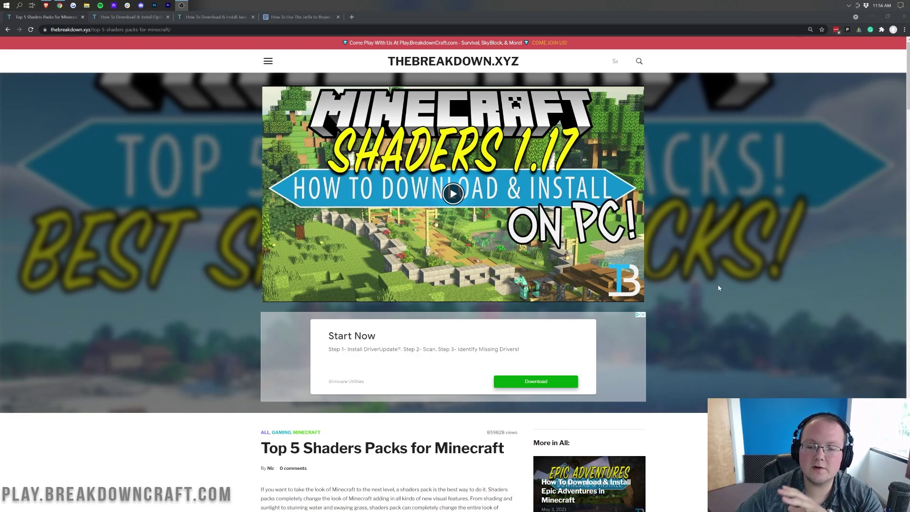
Open the BSL Shaders and Continuum DOWNLOAD links from the Top 5 article in background tabs
scroll(718, 288, down, 8)
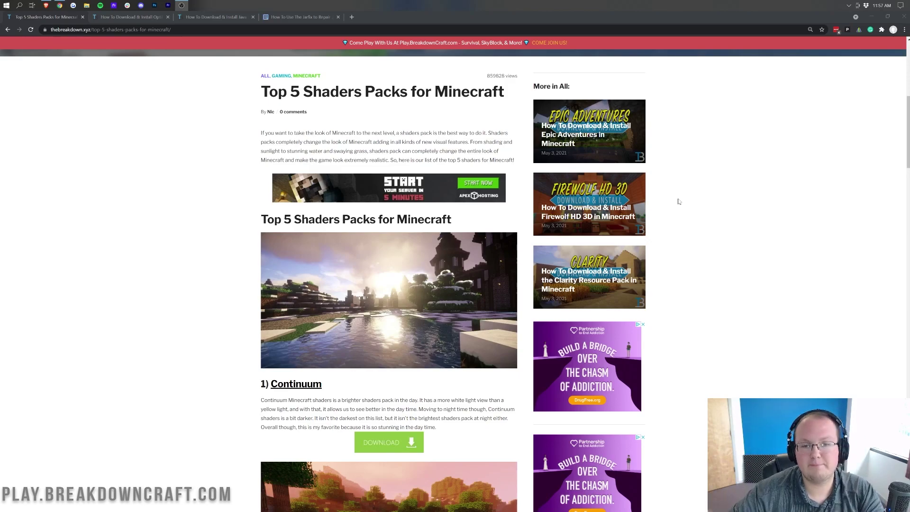
scroll(472, 216, up, 2)
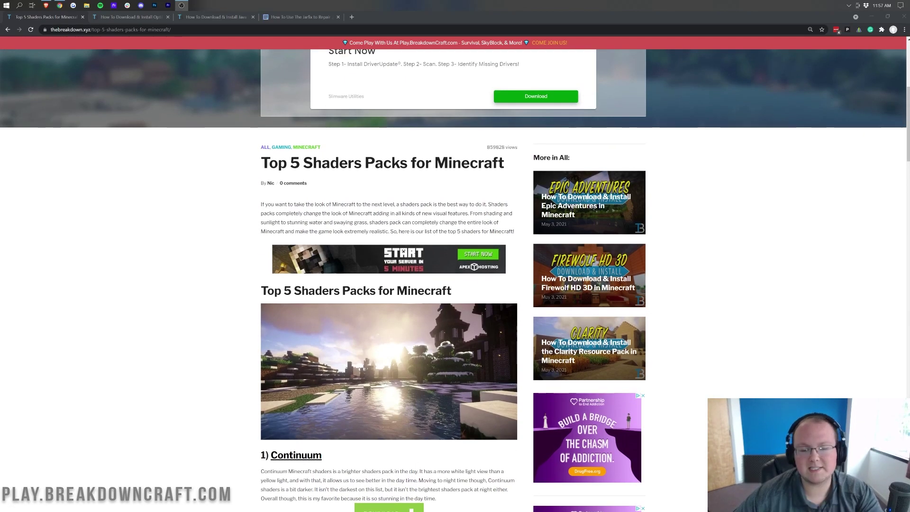
scroll(468, 219, down, 10)
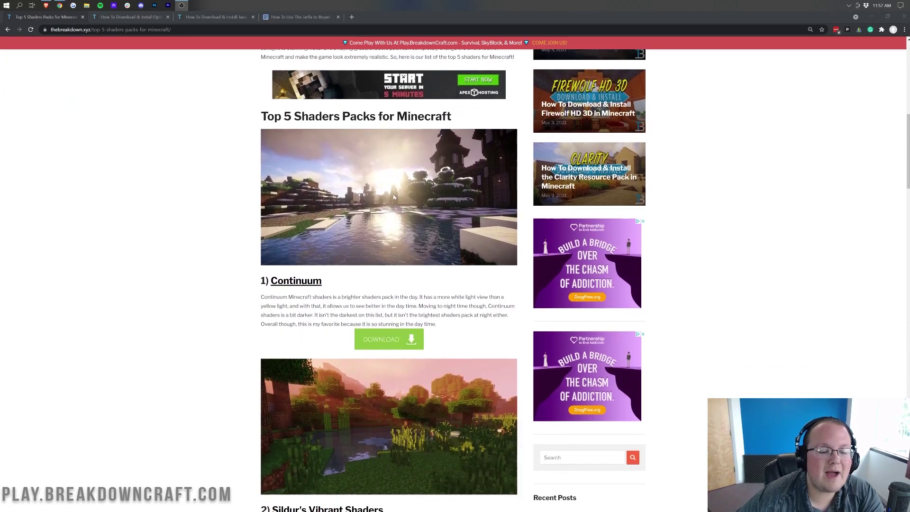
scroll(391, 201, down, 10)
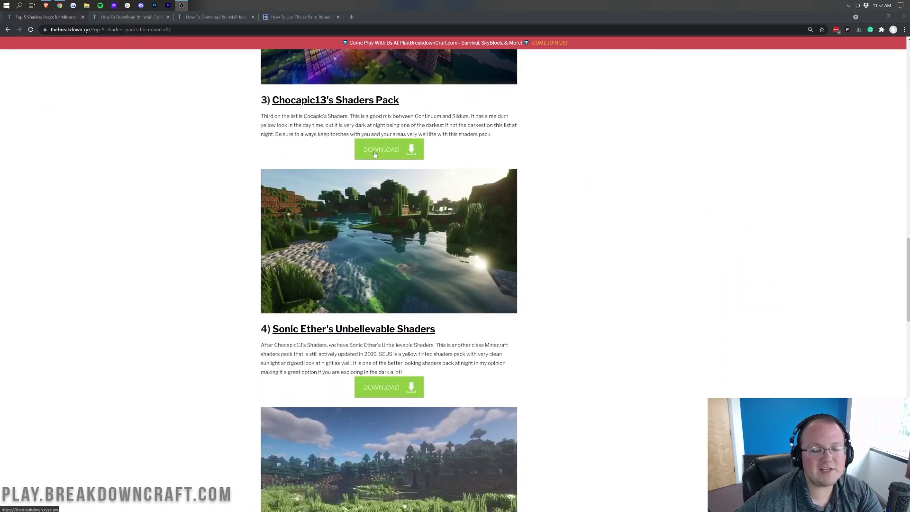
scroll(367, 151, down, 1)
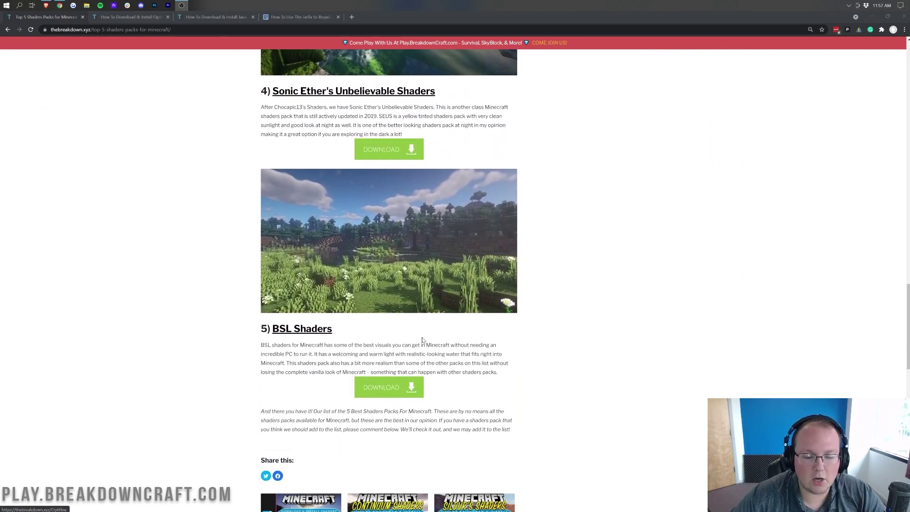
middle_click(409, 392)
scroll(382, 193, up, 15)
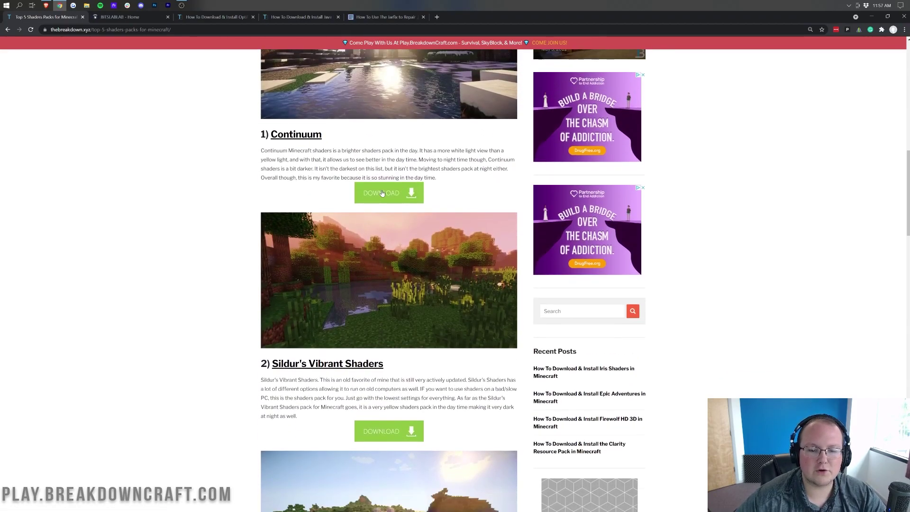
middle_click(382, 192)
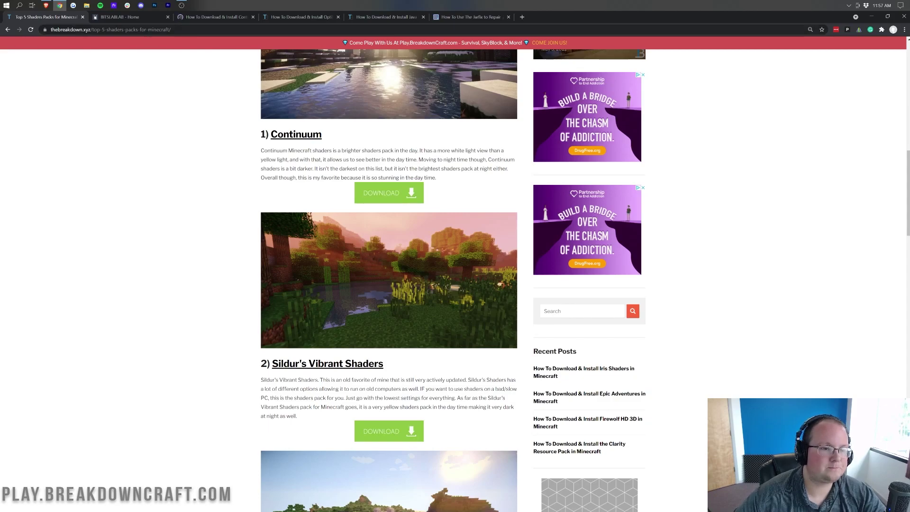
Glance at the BITSLABLAB home page and the Top 5 list, checking Sildur's download link options
click(128, 19)
click(45, 18)
scroll(379, 215, down, 5)
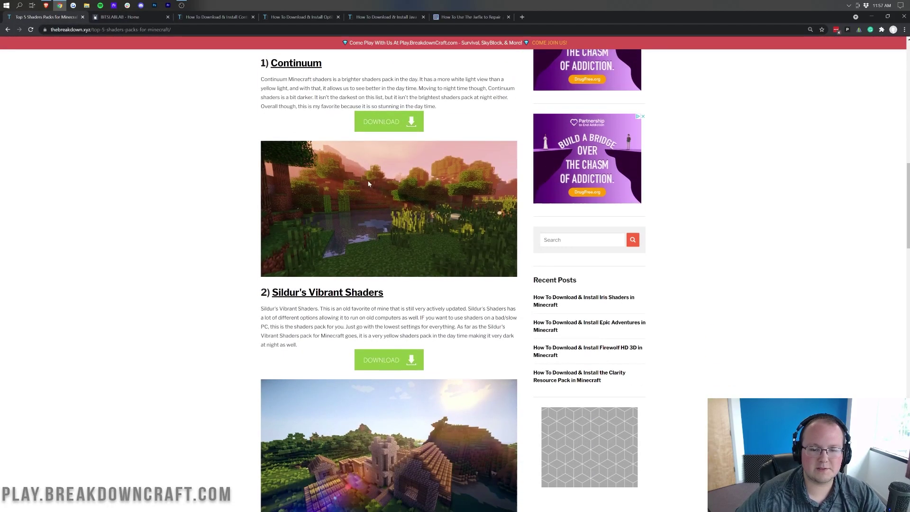
right_click(379, 216)
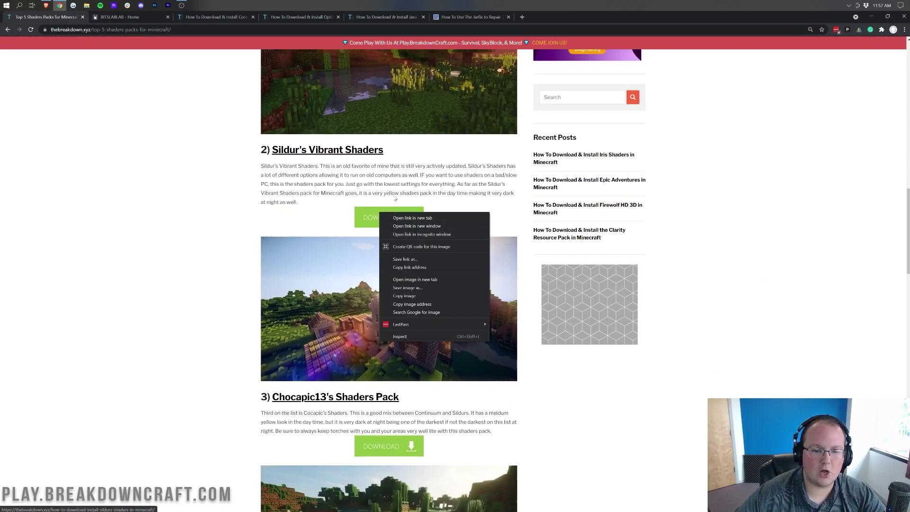
scroll(379, 215, up, 3)
Download BSL v8.0.01 from the BSL Shaders project page and note its download count
click(122, 18)
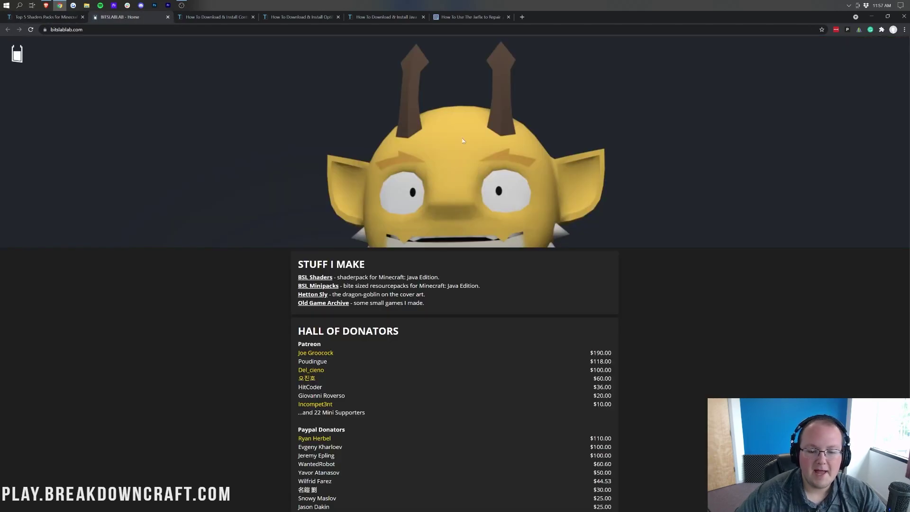
scroll(412, 203, down, 2)
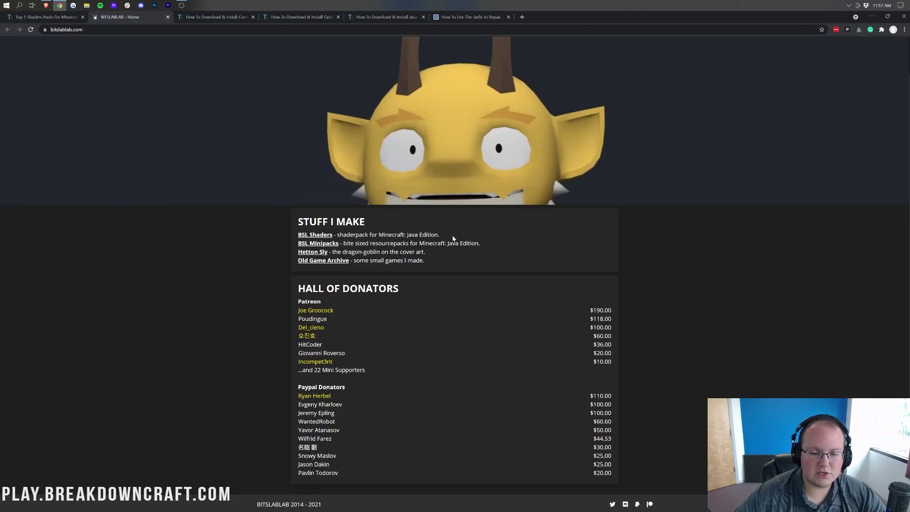
click(314, 236)
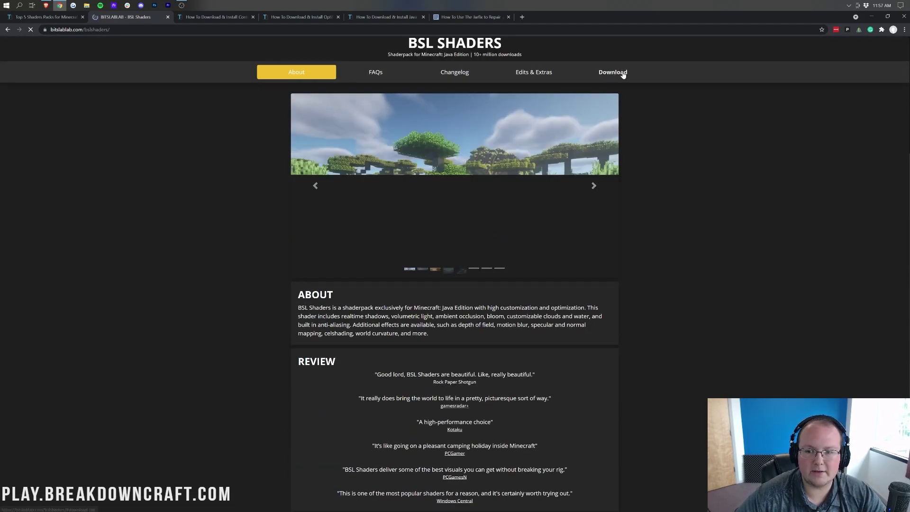
click(616, 74)
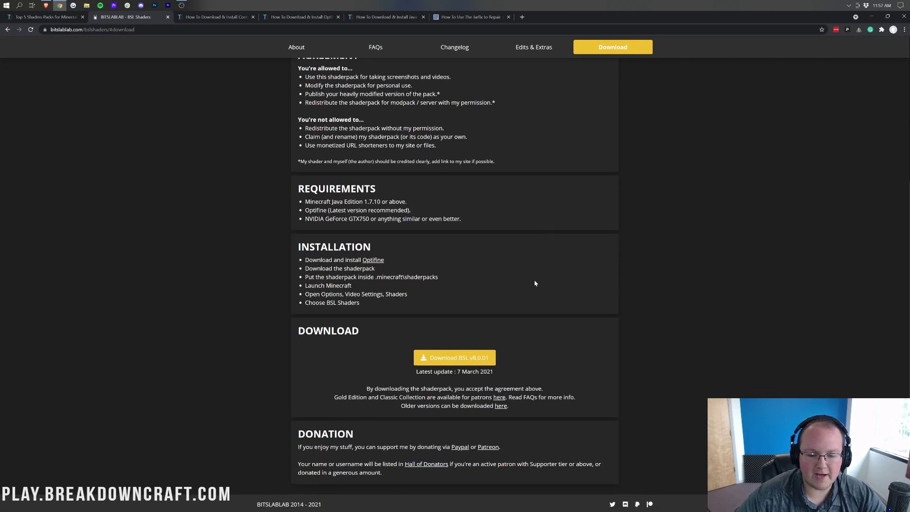
click(453, 360)
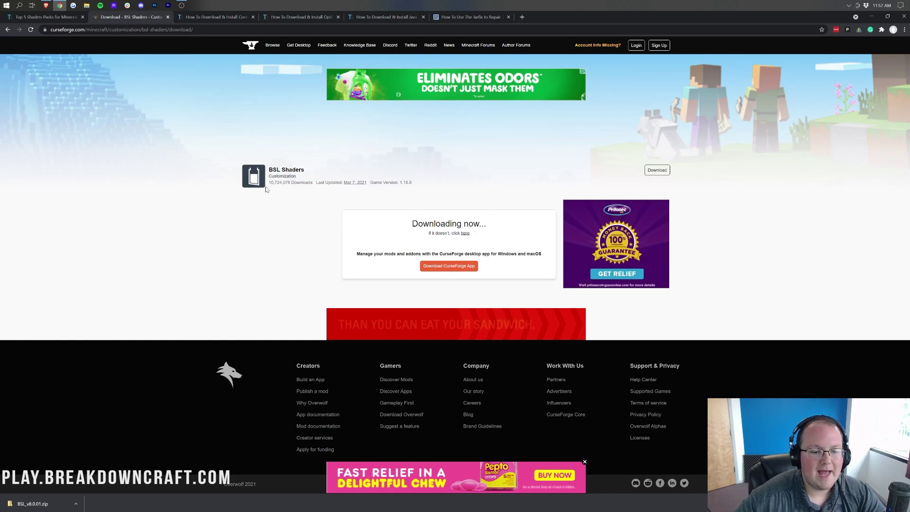
drag(268, 185, 274, 199)
click(275, 199)
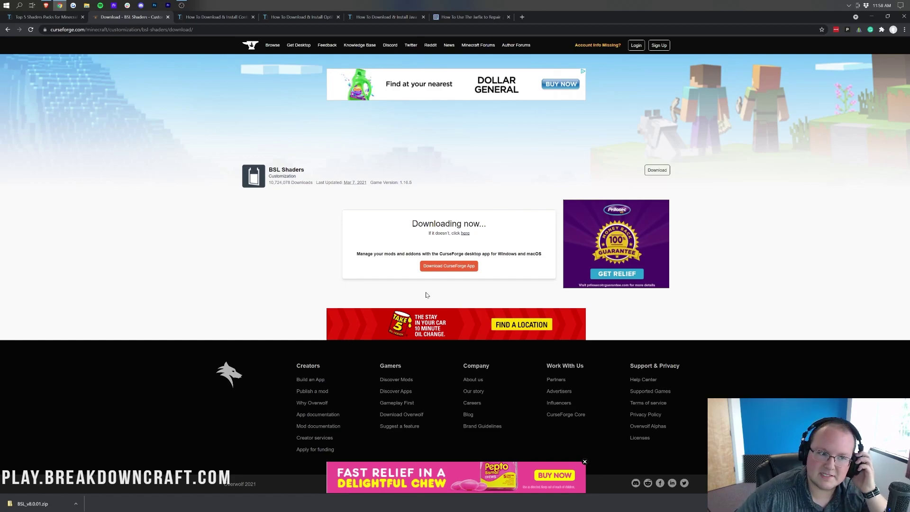
click(225, 17)
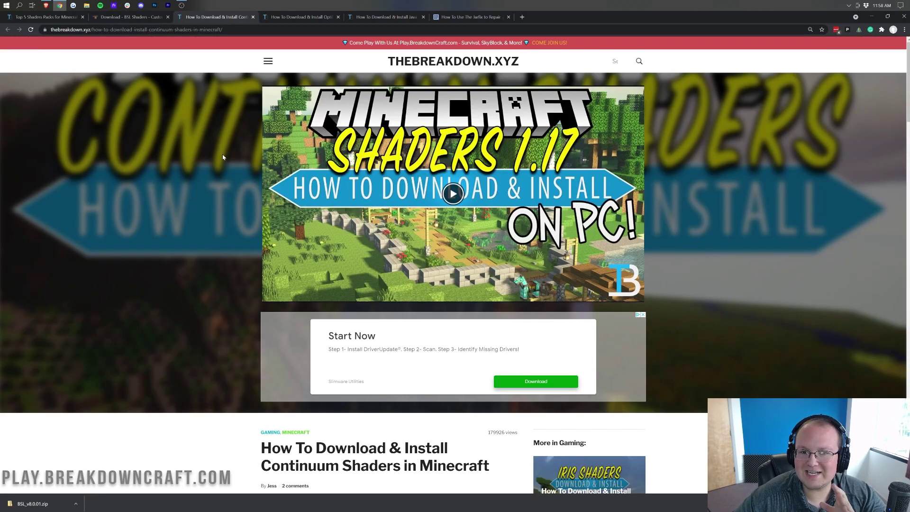
Open the official Continuum Shaders site and its free downloads page from the install guide
scroll(223, 156, down, 1)
scroll(223, 157, up, 1)
scroll(223, 156, down, 2)
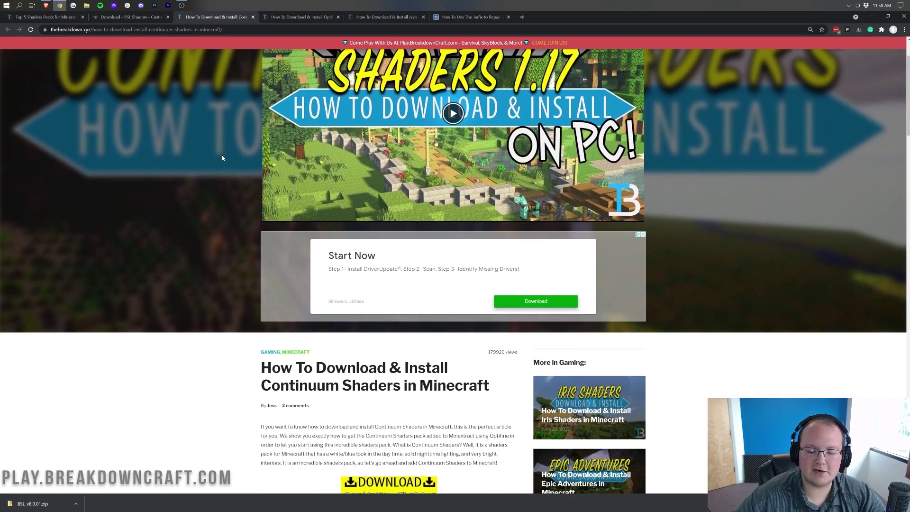
scroll(221, 160, down, 4)
scroll(261, 164, down, 2)
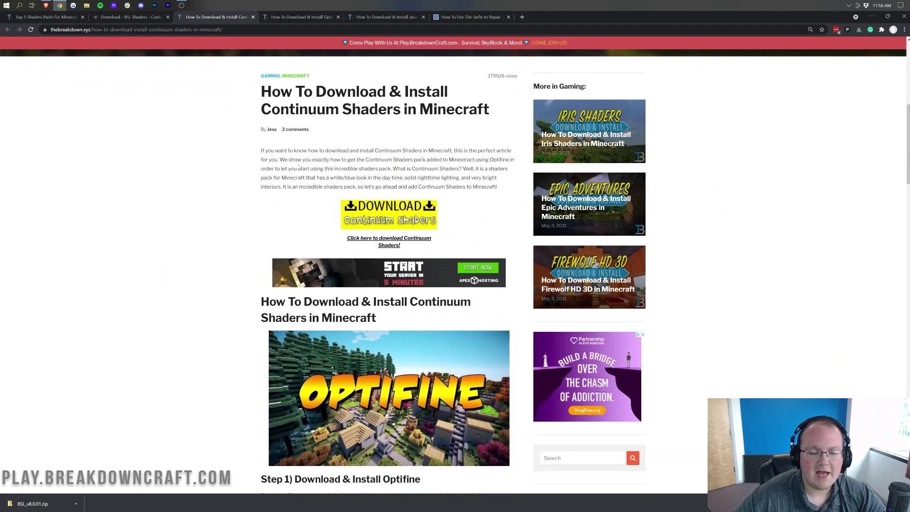
click(368, 215)
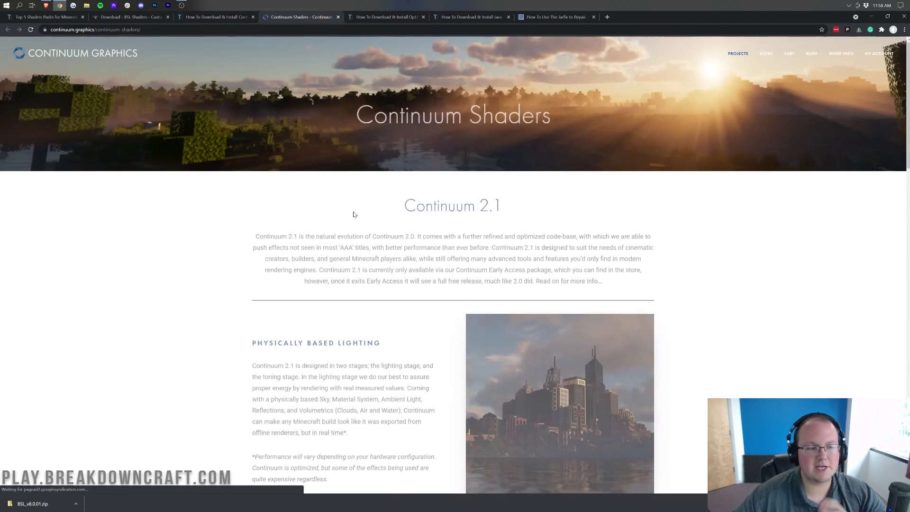
scroll(354, 214, down, 15)
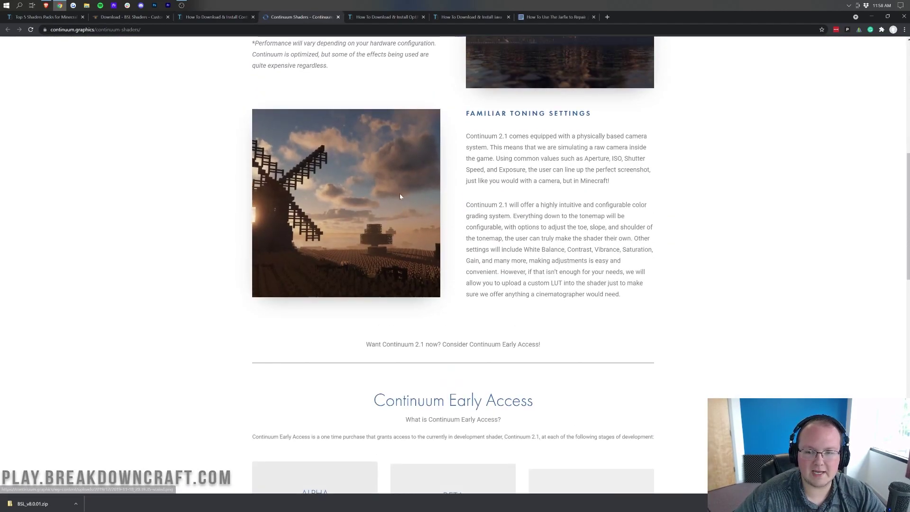
scroll(399, 199, down, 9)
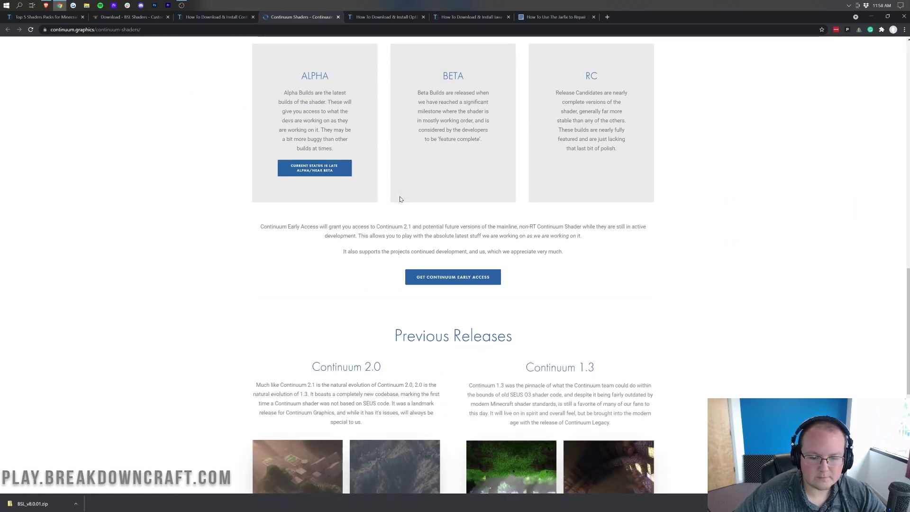
scroll(400, 199, down, 3)
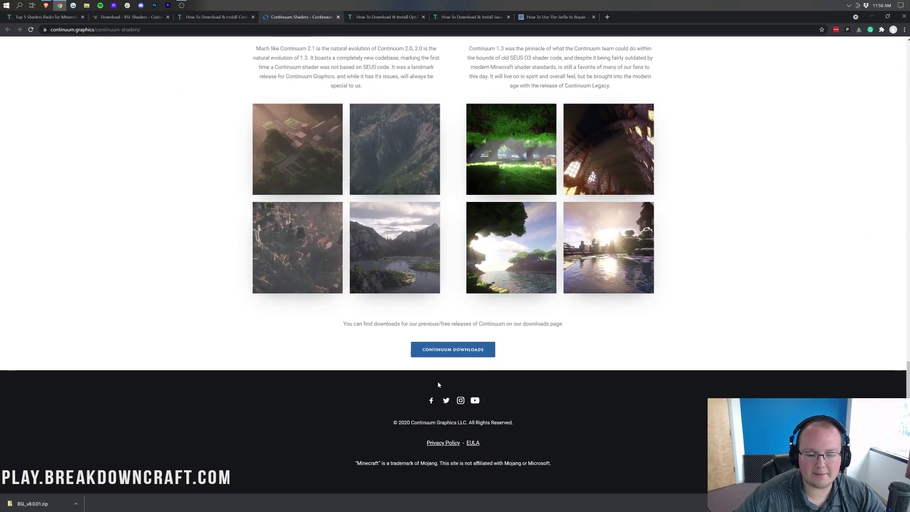
click(465, 350)
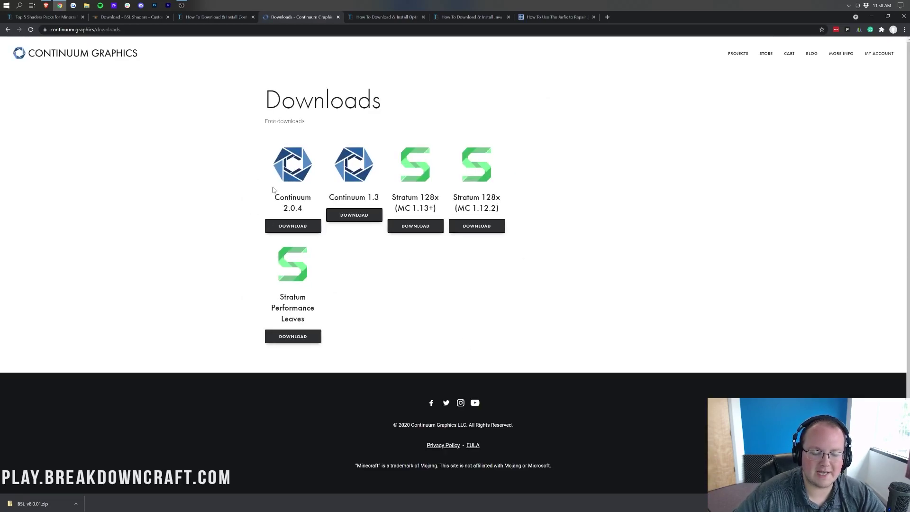
Download the Continuum 2.0.4 shader pack
drag(280, 208, 306, 209)
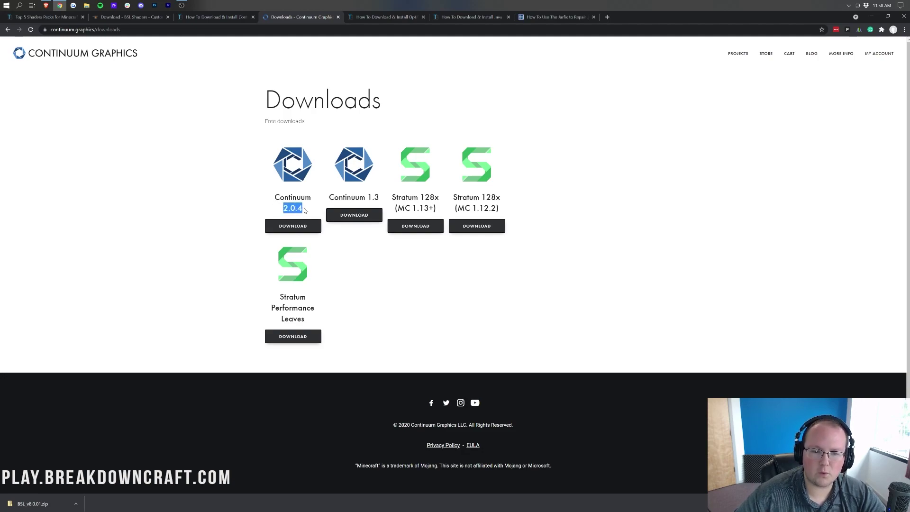
click(262, 209)
click(293, 225)
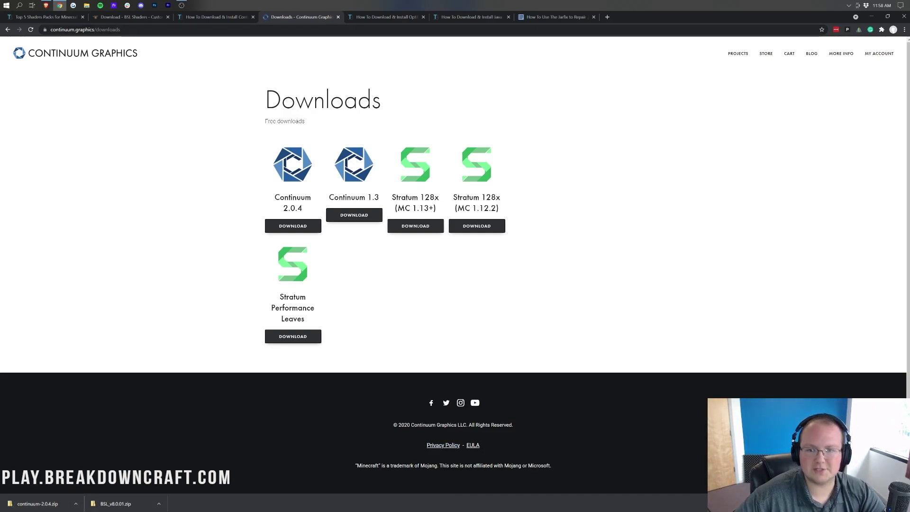
click(392, 19)
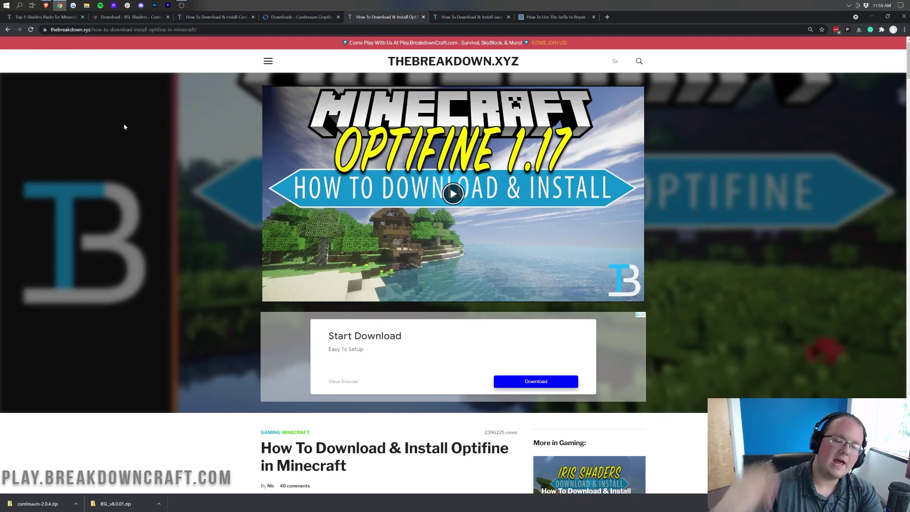
scroll(406, 186, down, 7)
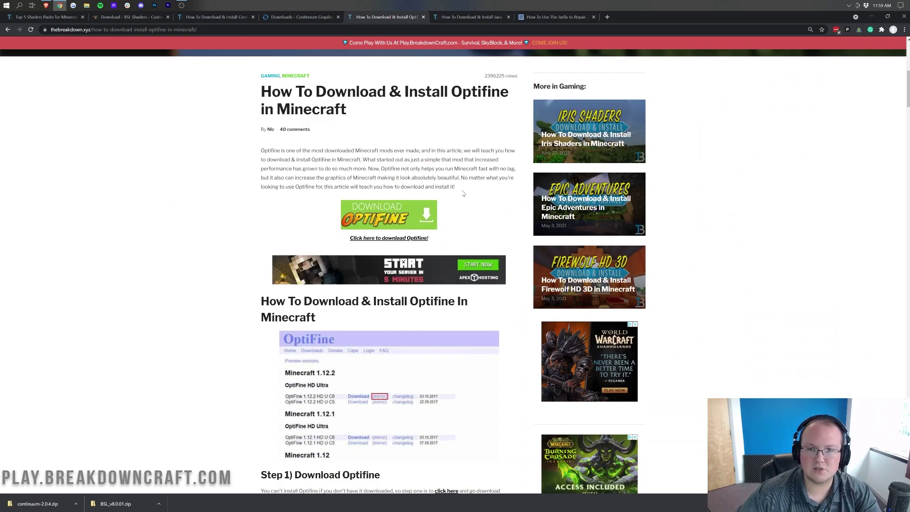
scroll(453, 211, down, 3)
scroll(446, 228, up, 3)
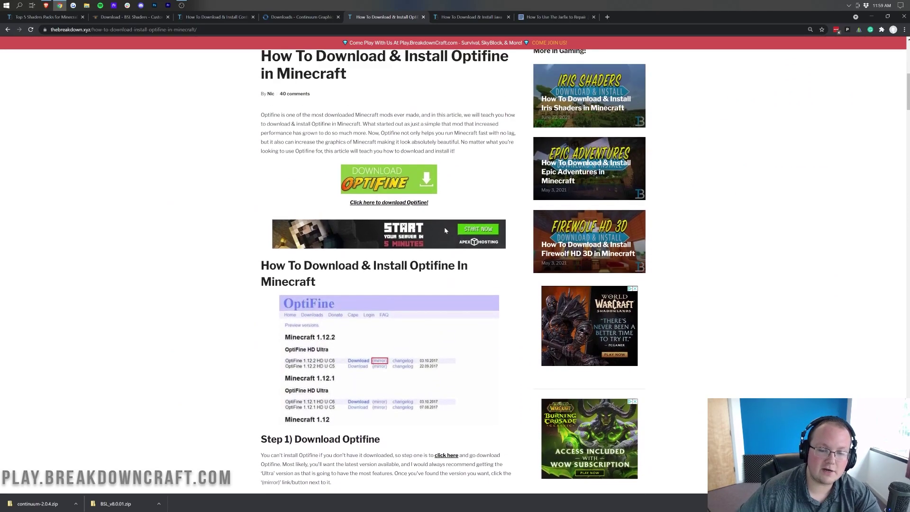
scroll(445, 230, up, 1)
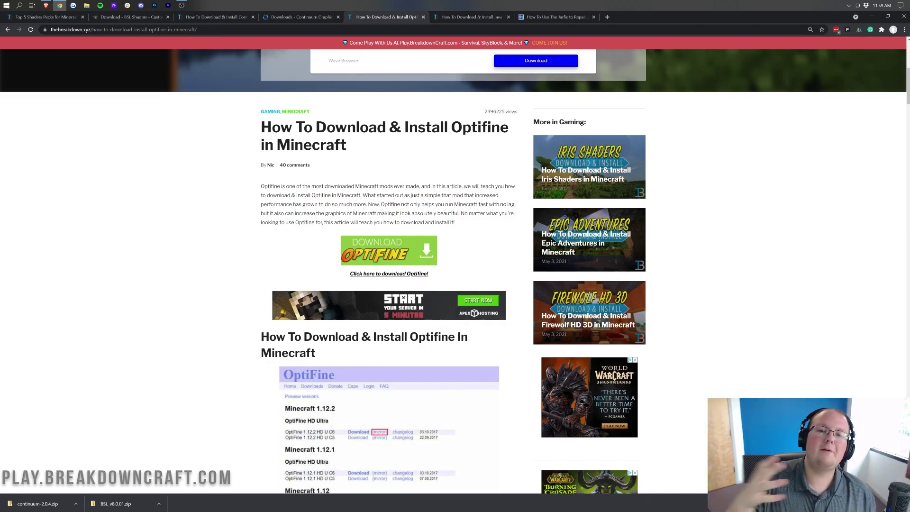
scroll(456, 161, up, 6)
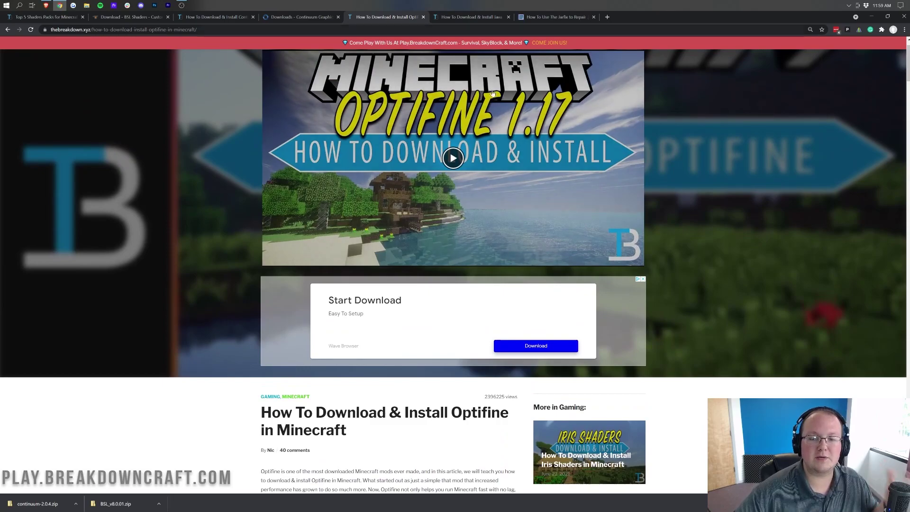
scroll(456, 160, down, 6)
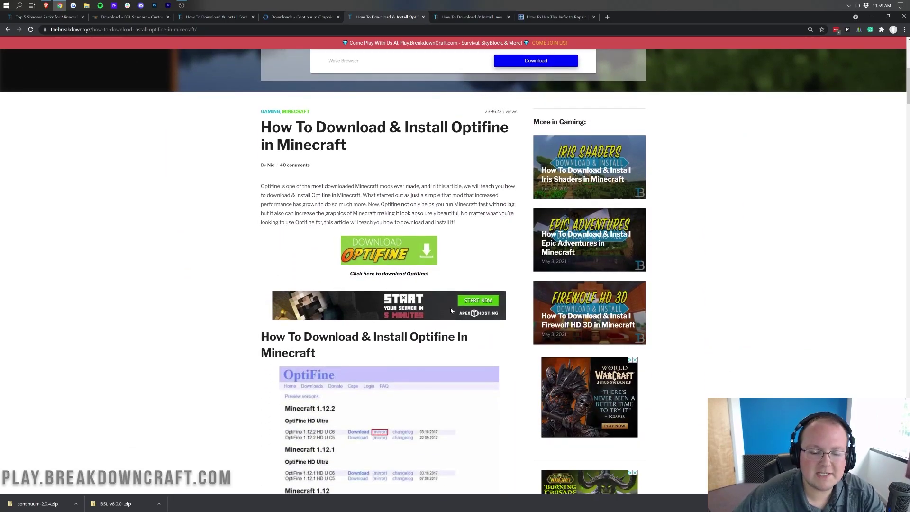
Expand the Minecraft 1.17.1 preview versions on OptiFine downloads to show OptiFine HD U G9 pre26
click(390, 212)
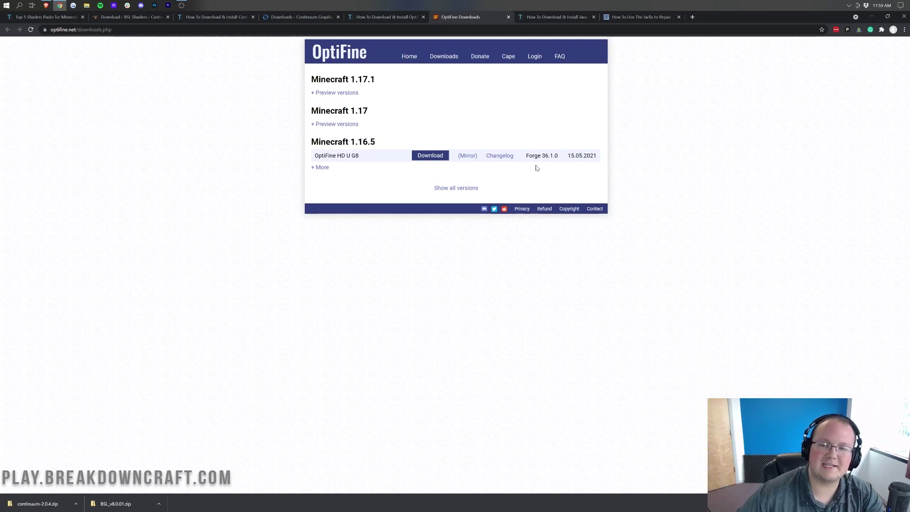
drag(383, 79, 307, 81)
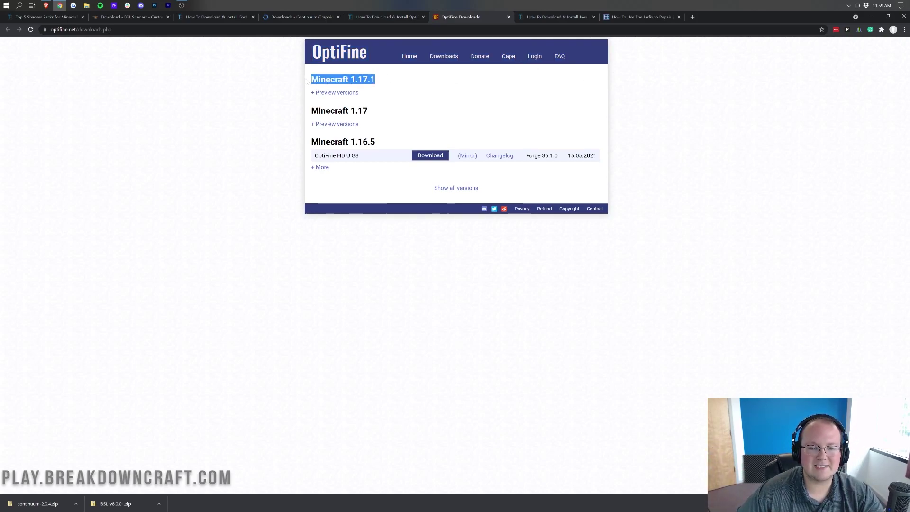
click(413, 87)
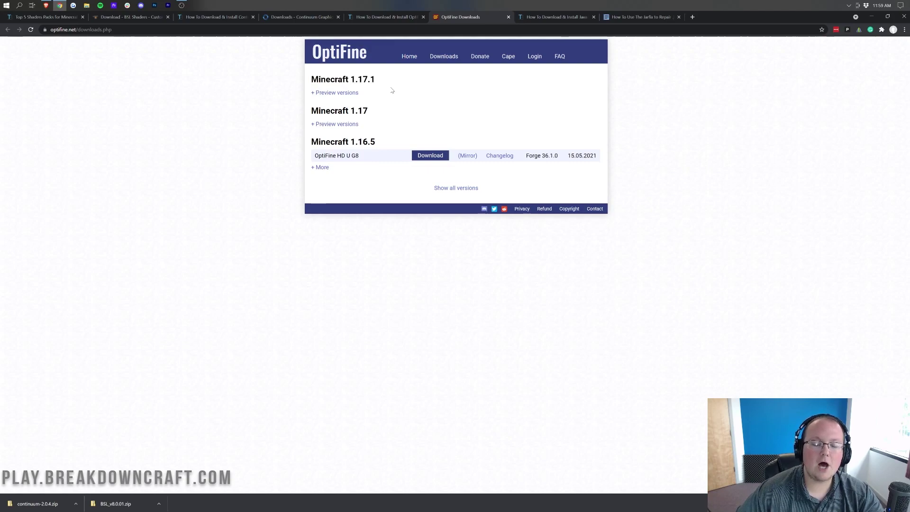
click(338, 93)
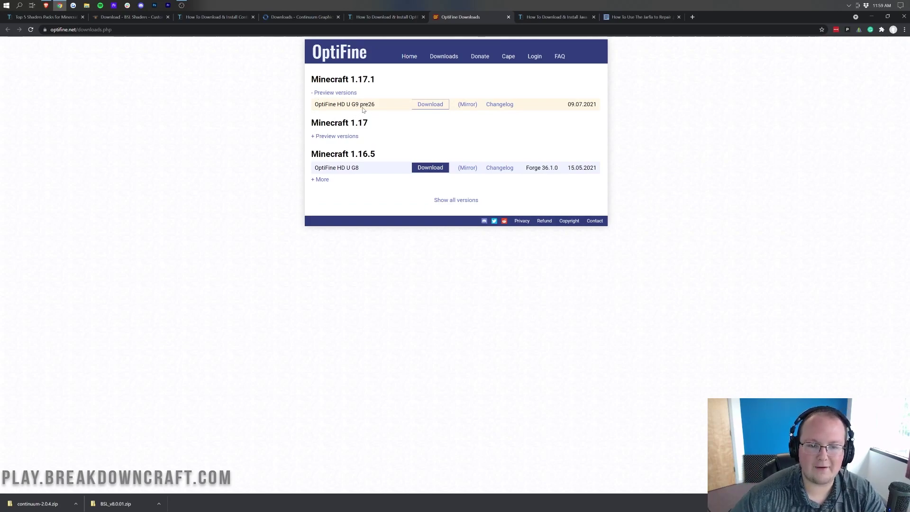
drag(374, 105, 314, 104)
click(335, 93)
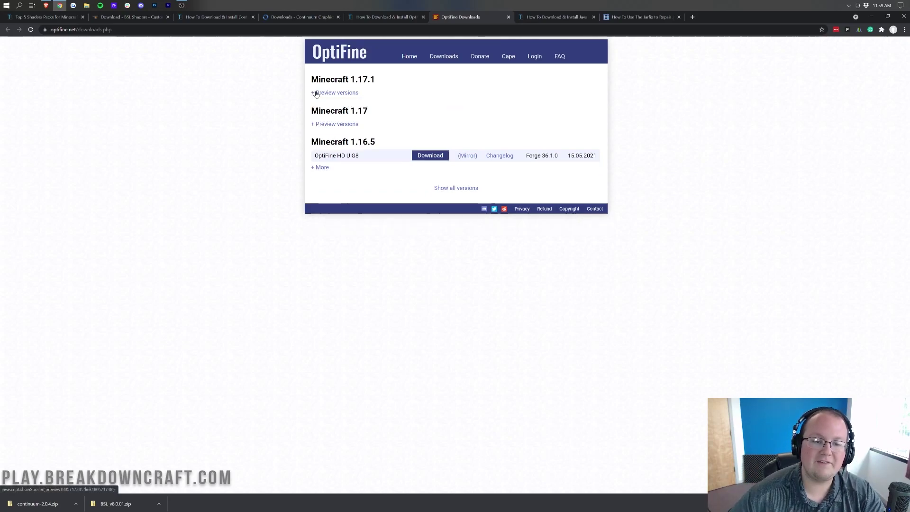
click(344, 93)
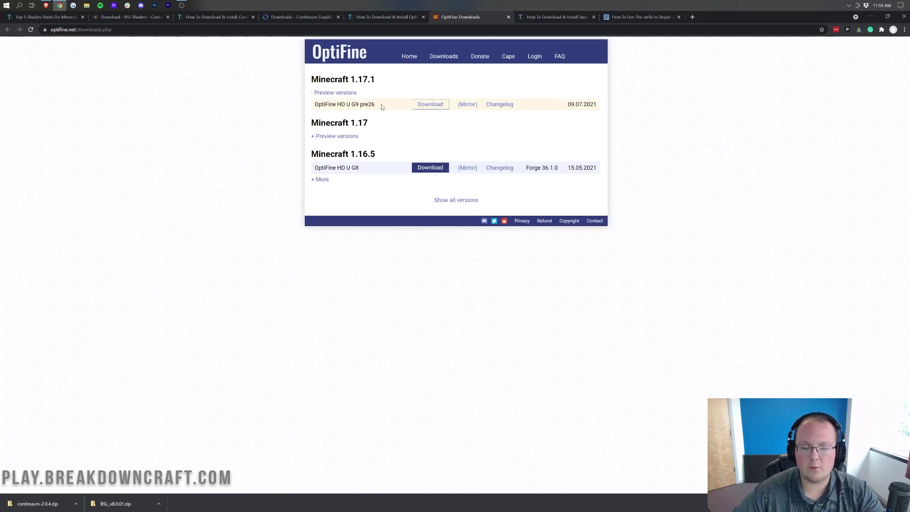
drag(379, 105, 355, 105)
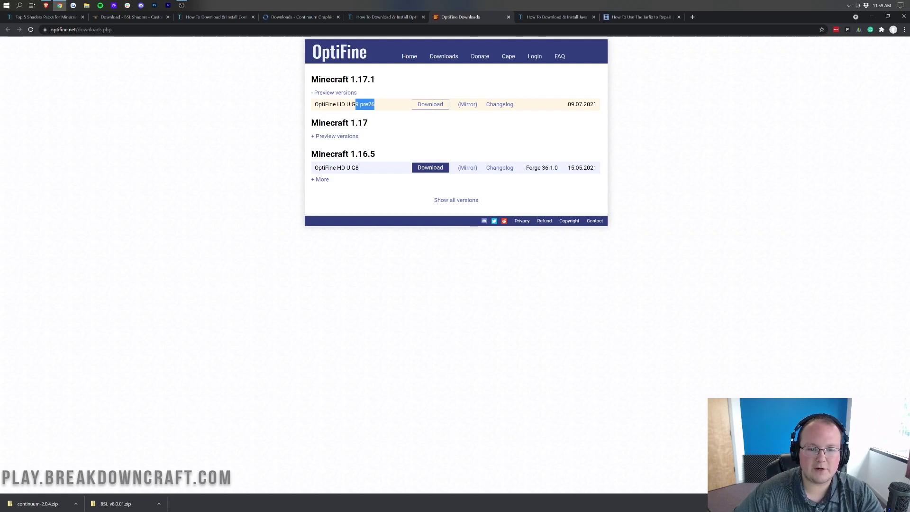
Download preview_OptiFine_1.17.1_HD_U_G9_pre26.jar and keep it in Chrome's download bar
click(387, 114)
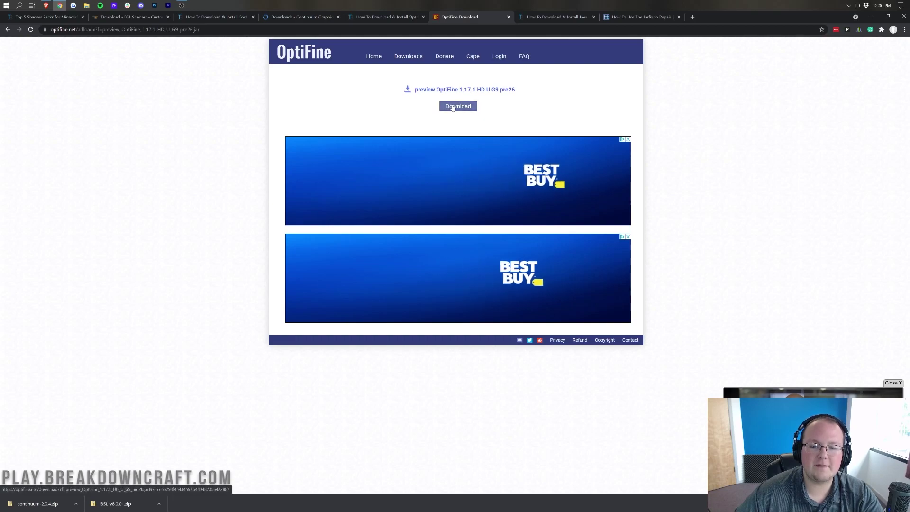
click(452, 108)
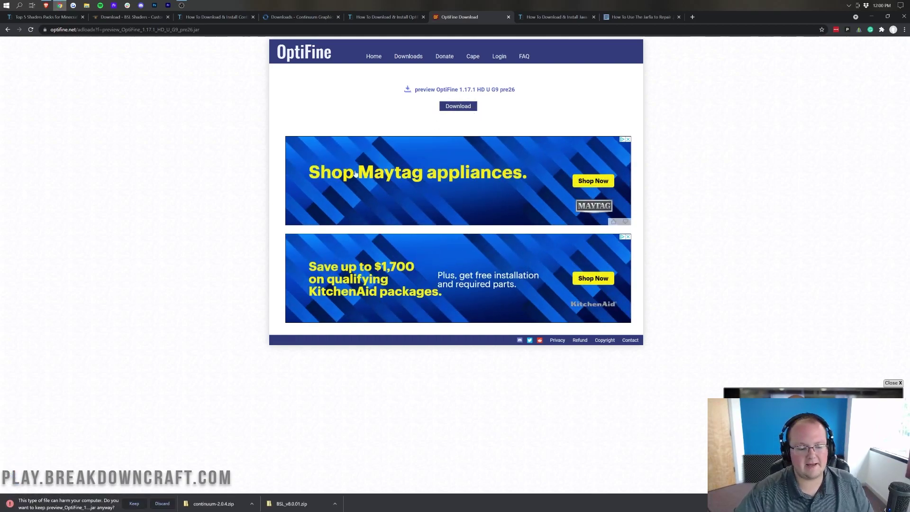
click(134, 506)
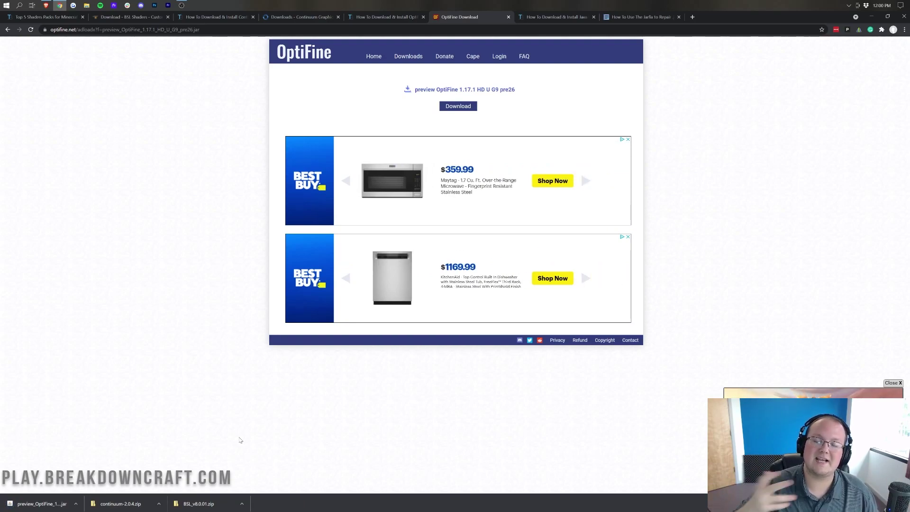
Refresh the desktop and drag the BSL zip, Continuum zip and OptiFine jar together
click(552, 17)
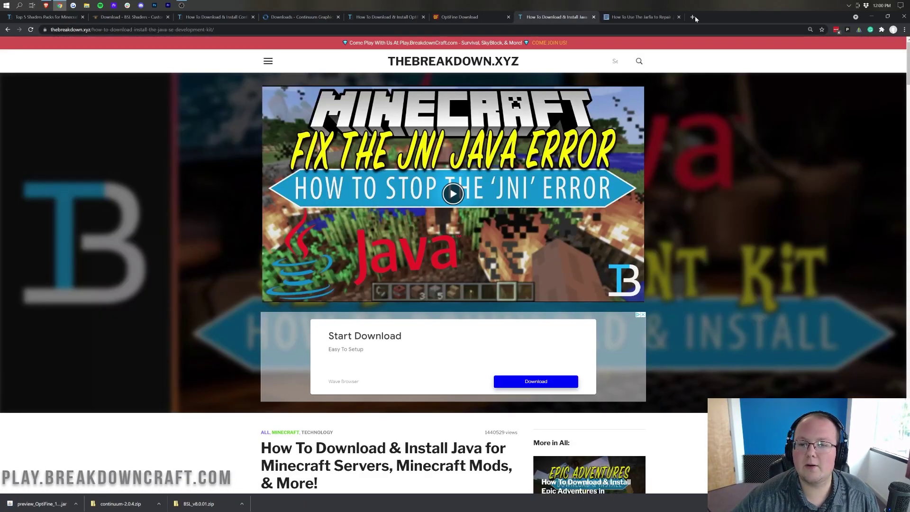
click(871, 17)
right_click(109, 122)
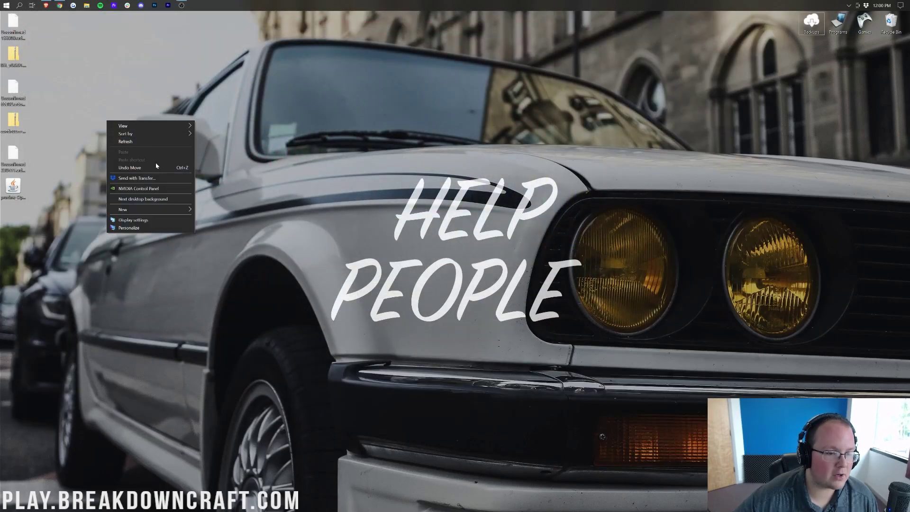
click(125, 141)
drag(13, 54, 280, 123)
drag(30, 128, 305, 120)
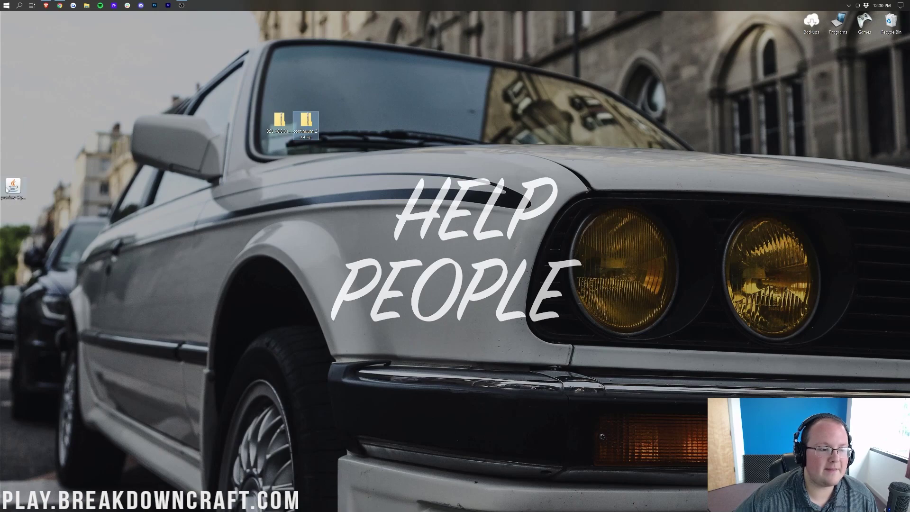
drag(12, 186, 282, 87)
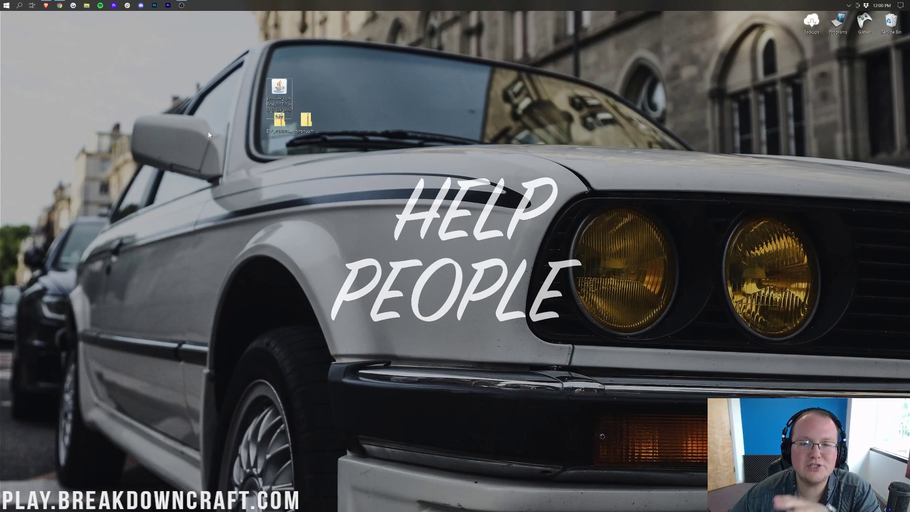
Check the three files in the Downloads folder, found by searching 'down', then close it
click(1, 3)
text(down)
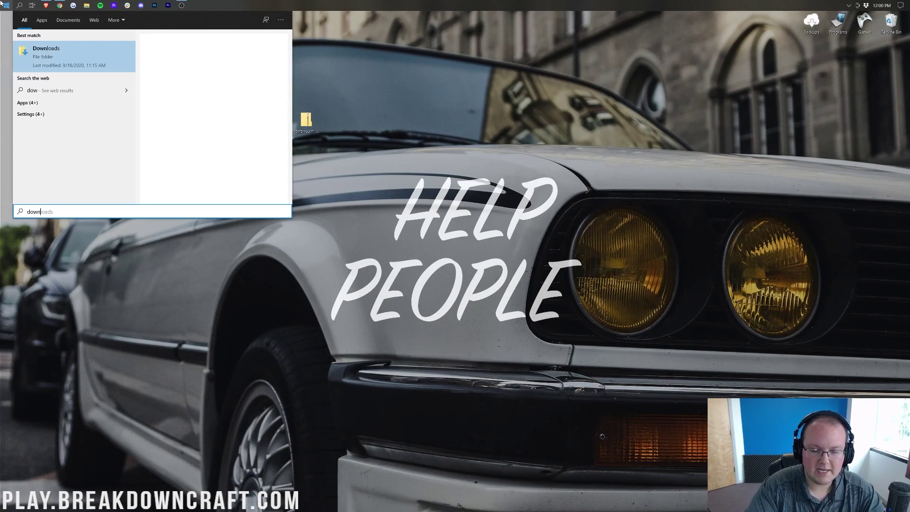
click(333, 174)
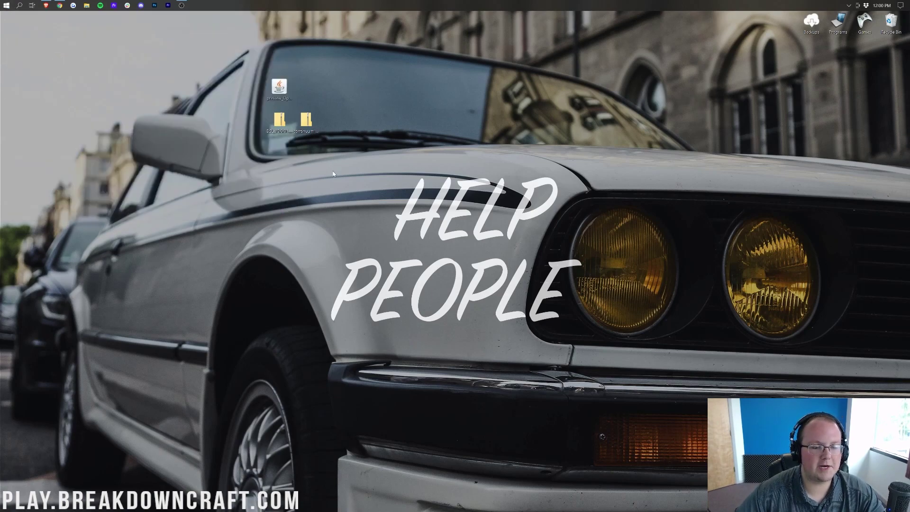
drag(341, 174, 439, 87)
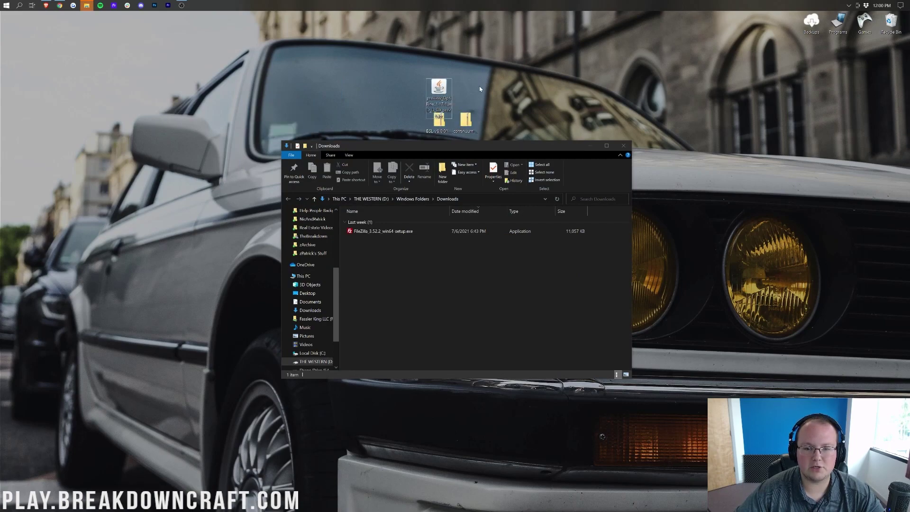
click(623, 146)
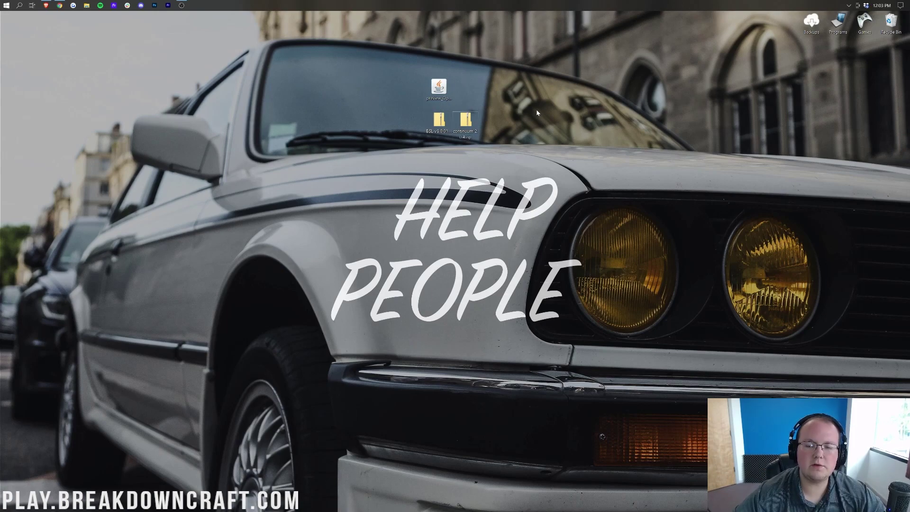
Open the OptiFine jar with Java(TM) Platform SE binary
right_click(450, 86)
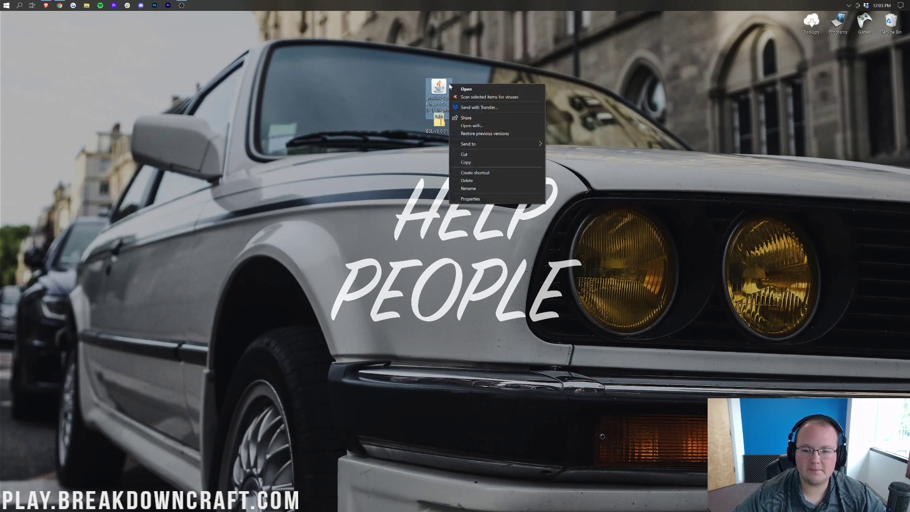
click(472, 125)
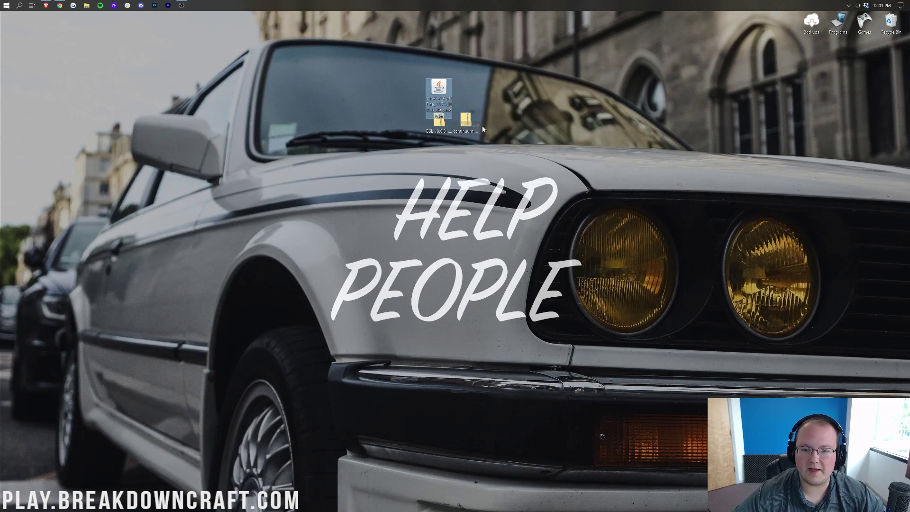
click(438, 88)
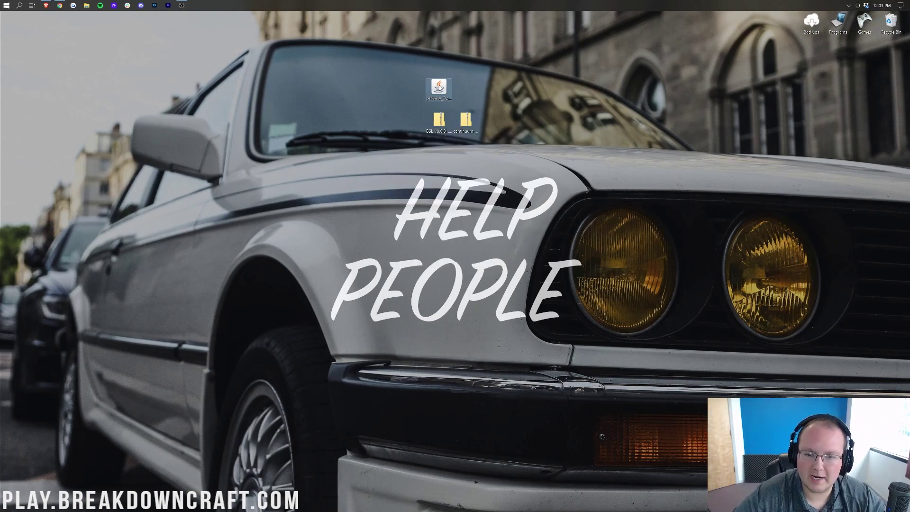
right_click(438, 87)
click(455, 128)
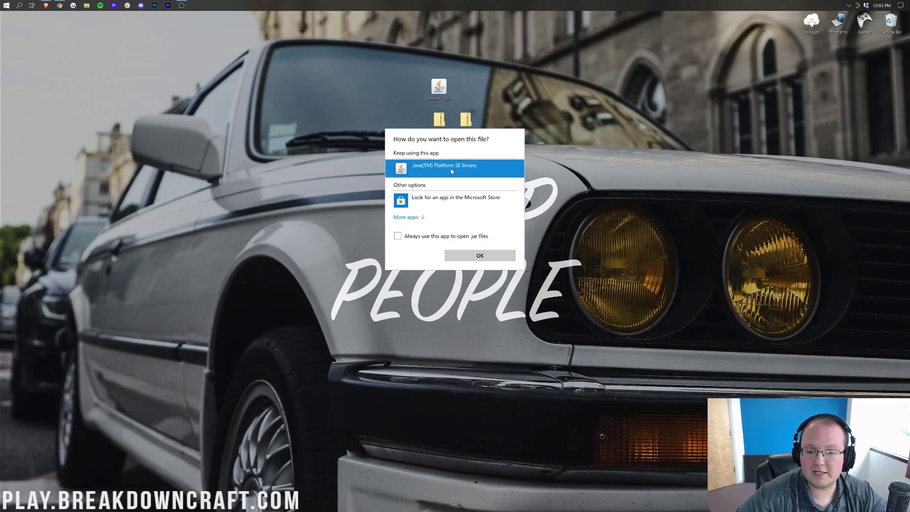
click(474, 258)
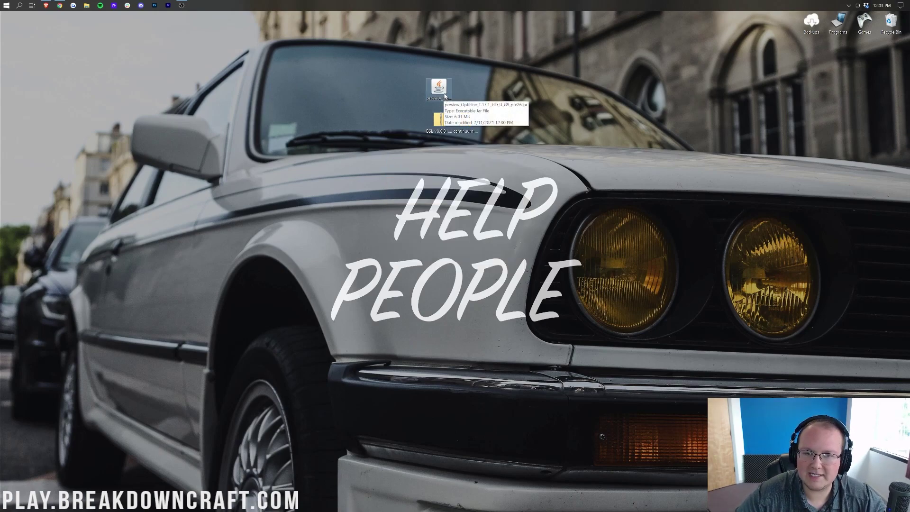
Cancel a second Open with attempt on the jar and return to Chrome's Java guide
right_click(444, 97)
click(469, 134)
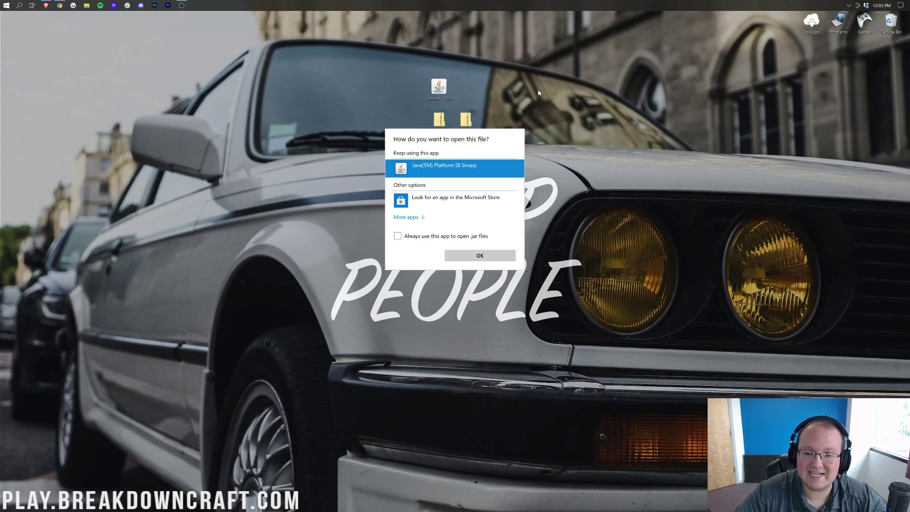
key(Escape)
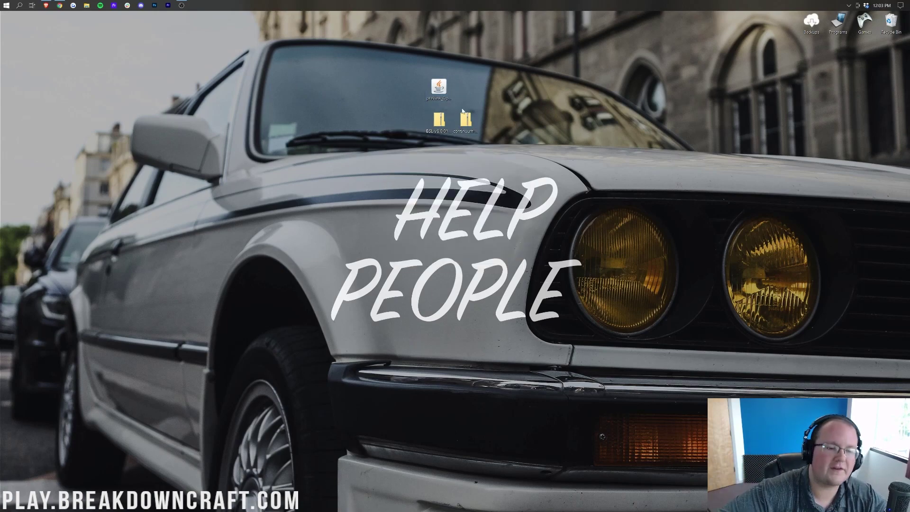
click(58, 5)
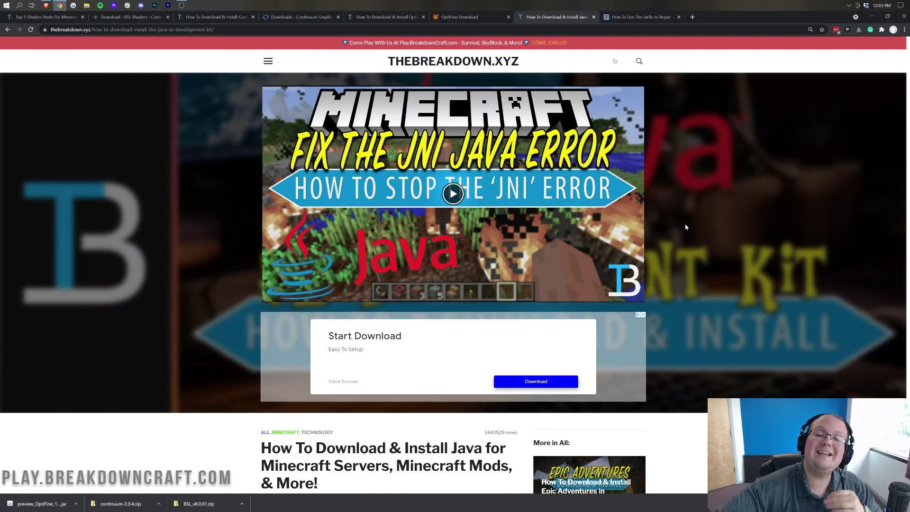
Scroll through the Java installation article and restore the browser to full size
scroll(724, 214, down, 20)
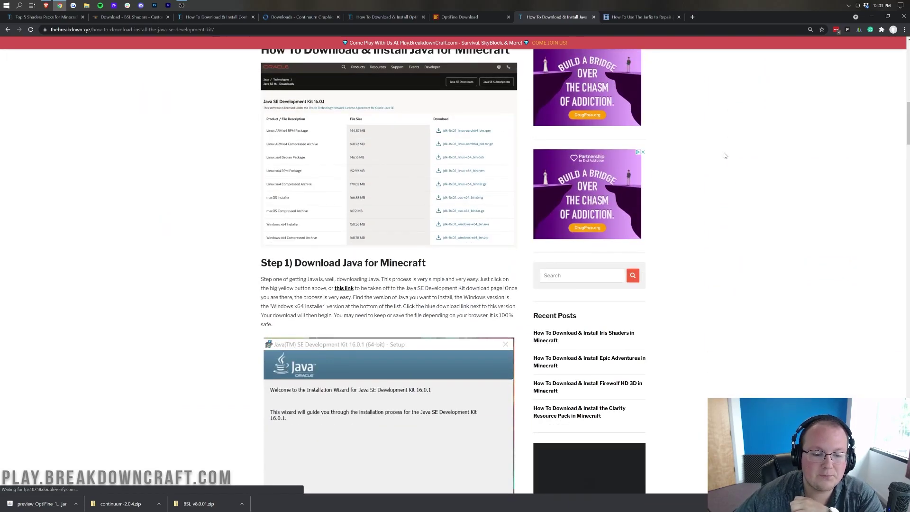
scroll(722, 158, down, 3)
key(Home)
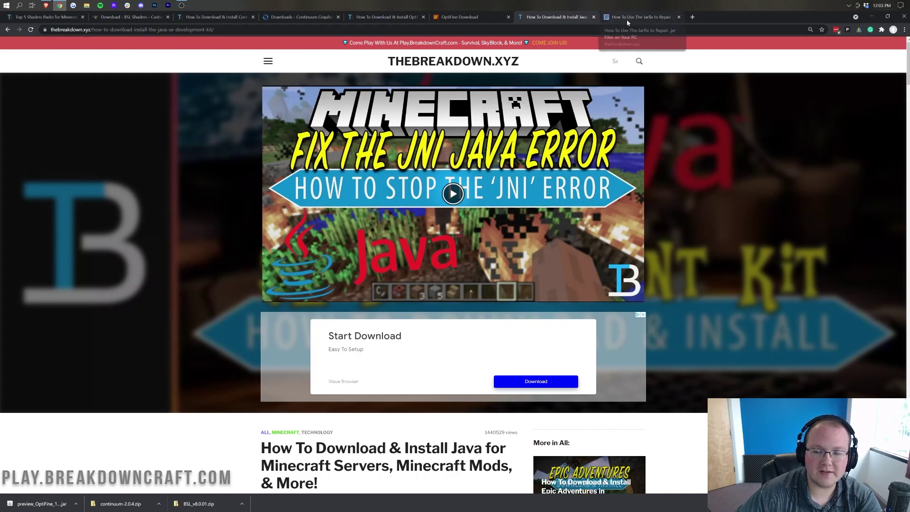
scroll(528, 242, down, 10)
scroll(528, 242, up, 10)
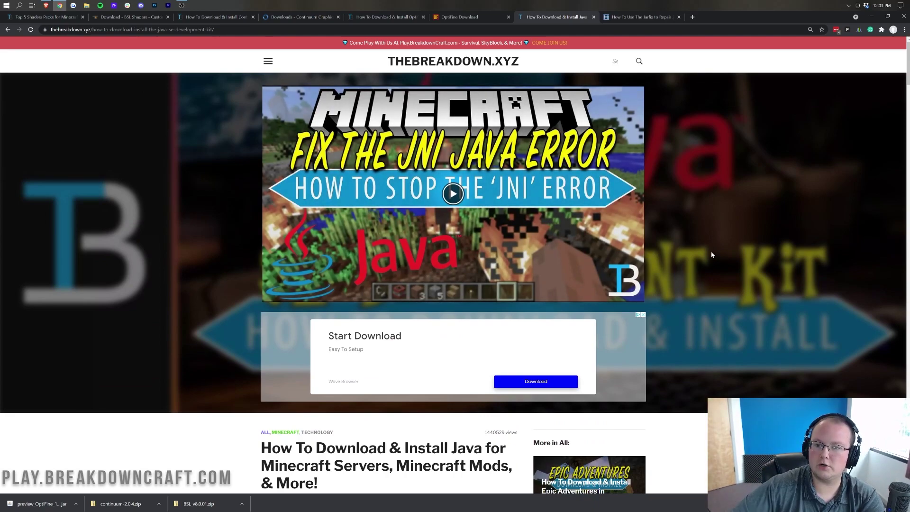
drag(758, 16, 677, 180)
double_click(678, 180)
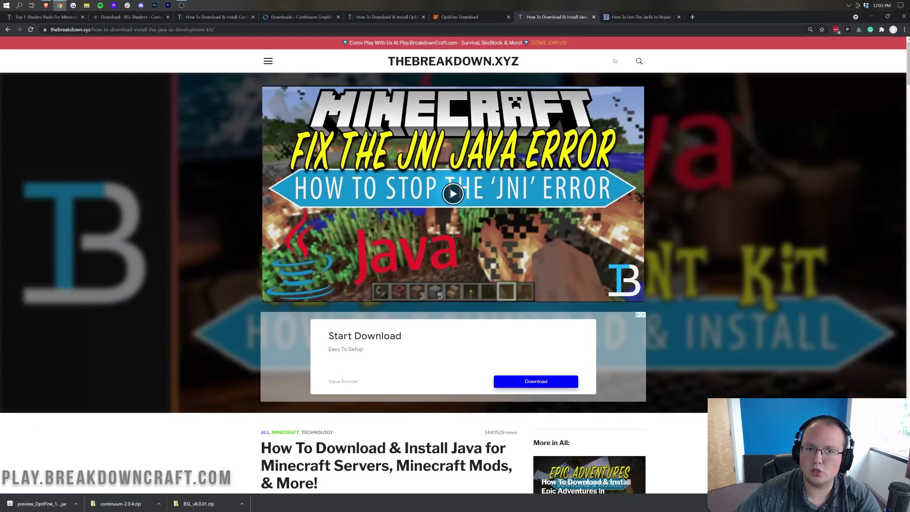
Look over the Jarfix .jar repair guide, then minimise Chrome back to the OptiFine jar
click(618, 17)
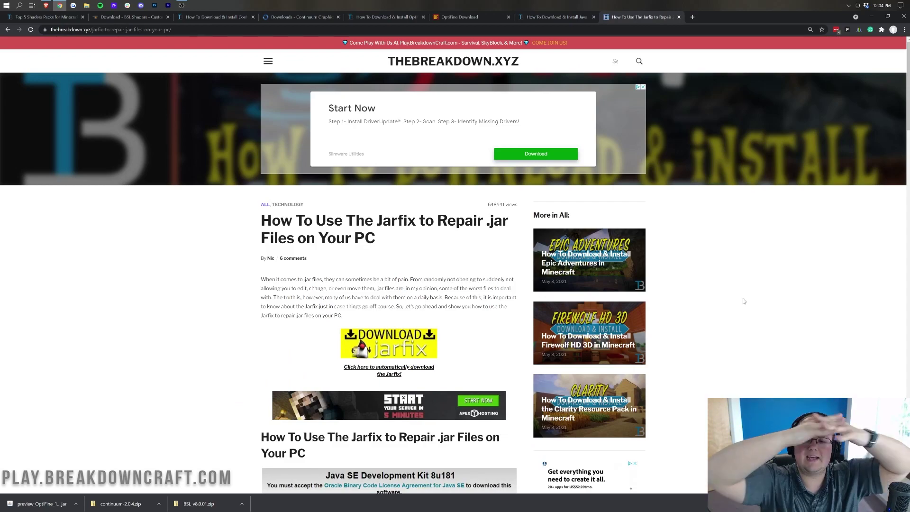
click(871, 16)
right_click(439, 96)
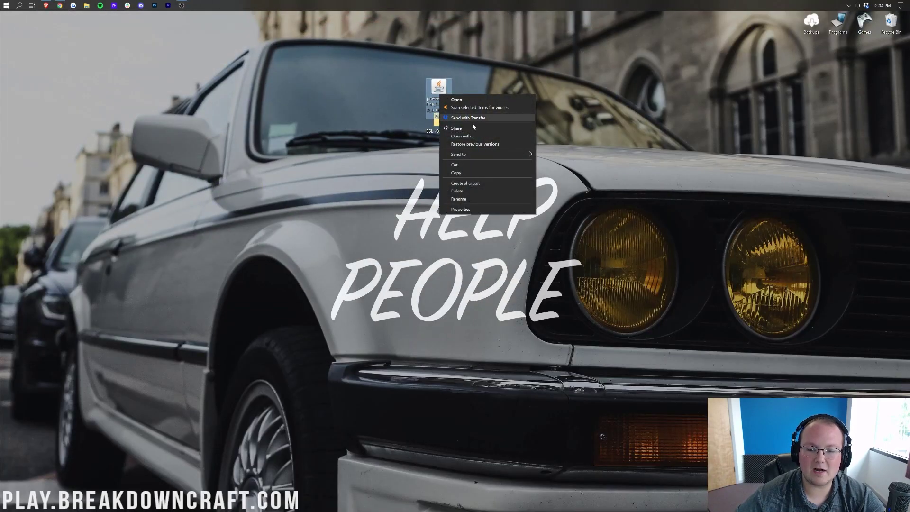
Run the jar with Java(TM) Platform SE binary and install OptiFine HD Ultra G9 pre26
click(462, 136)
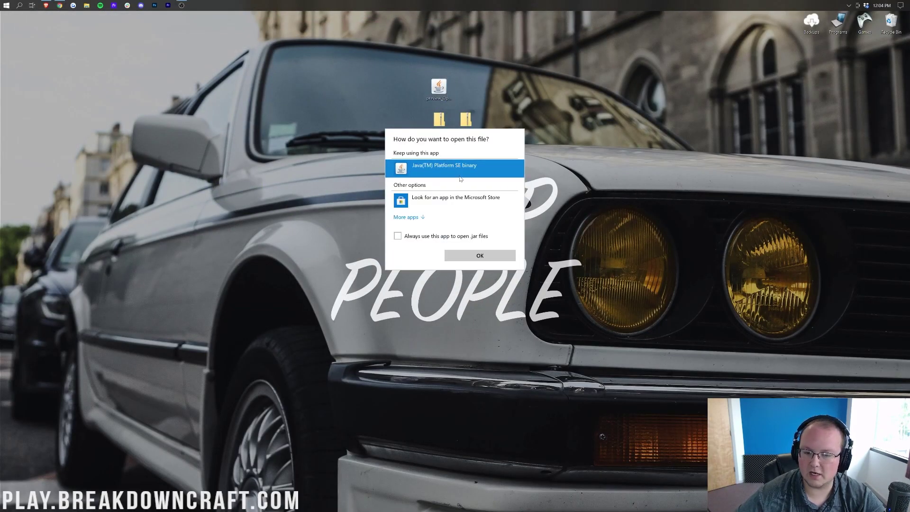
click(490, 258)
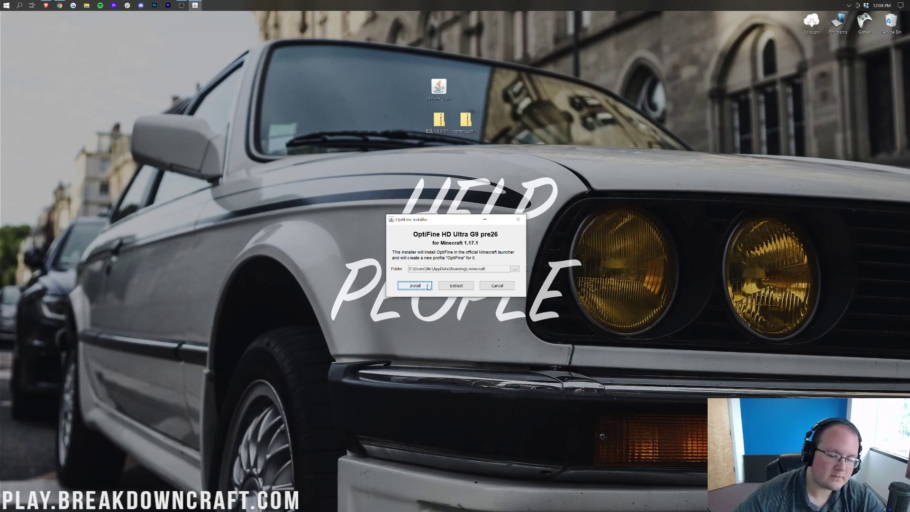
click(412, 287)
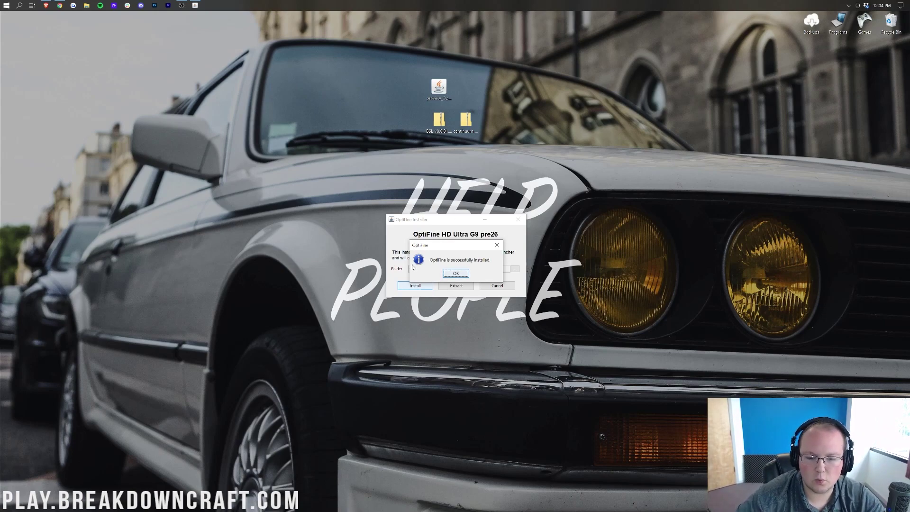
click(455, 274)
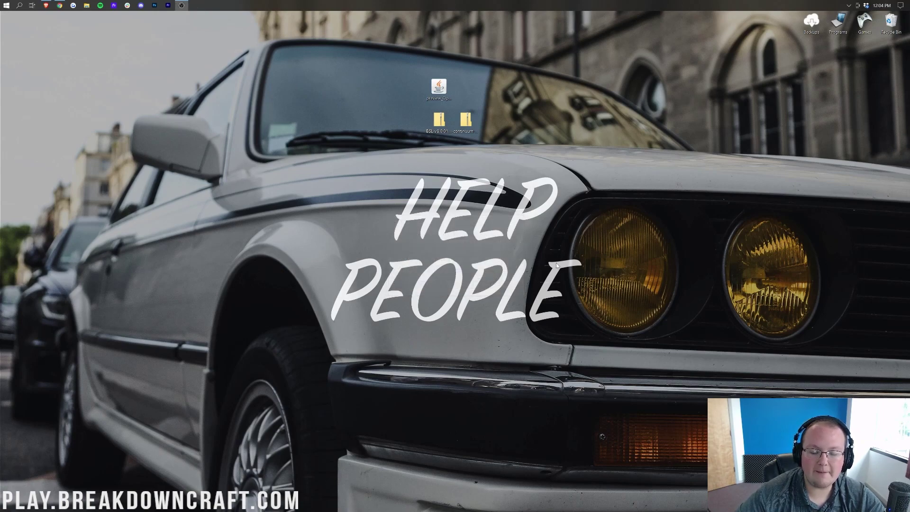
Open Minecraft Launcher and select the OptiFine 1.17.1 HD U G9 installation
click(2, 4)
text(%appdata%)
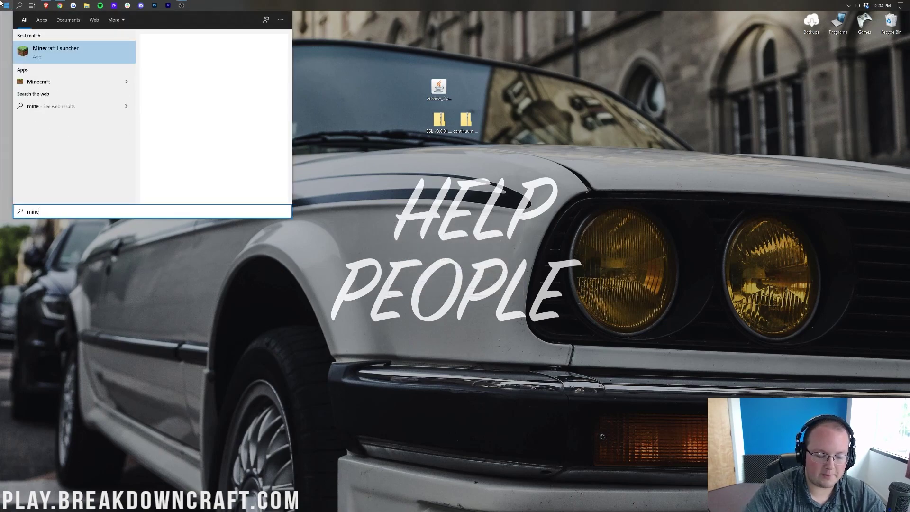
key(Return)
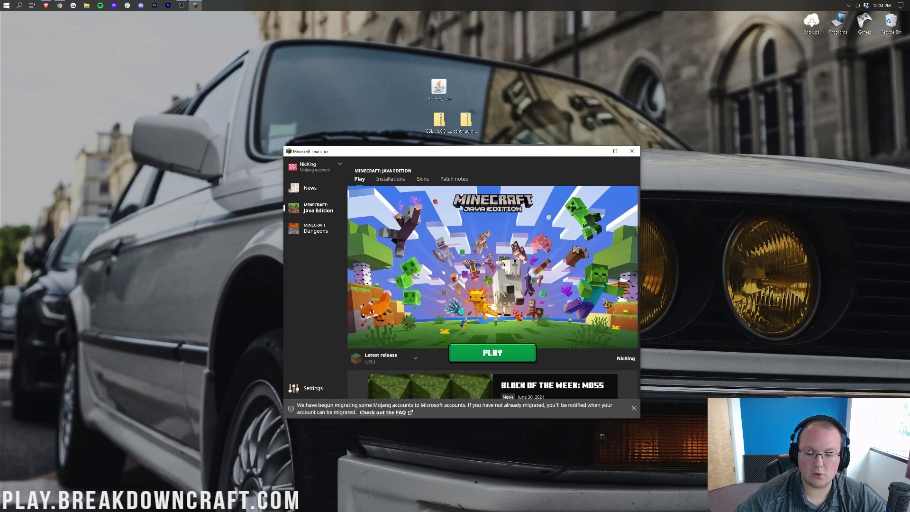
click(415, 362)
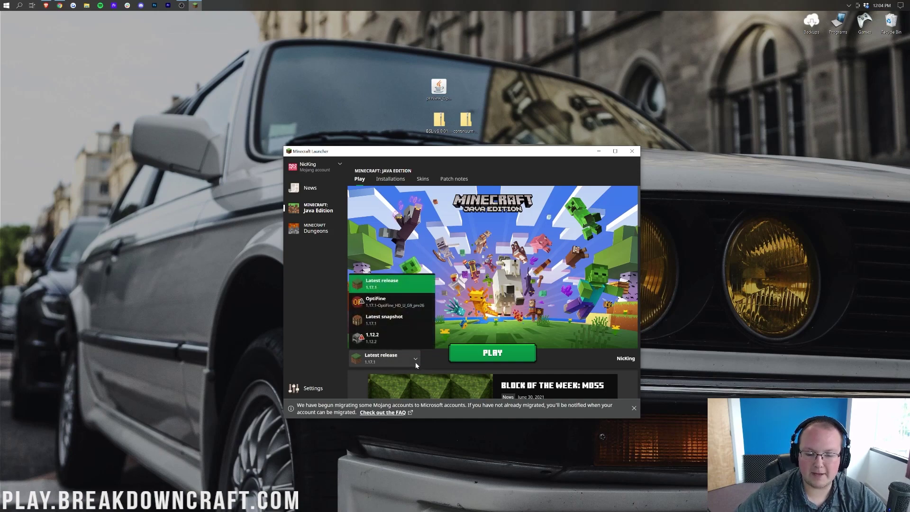
click(378, 305)
mouse_move(366, 366)
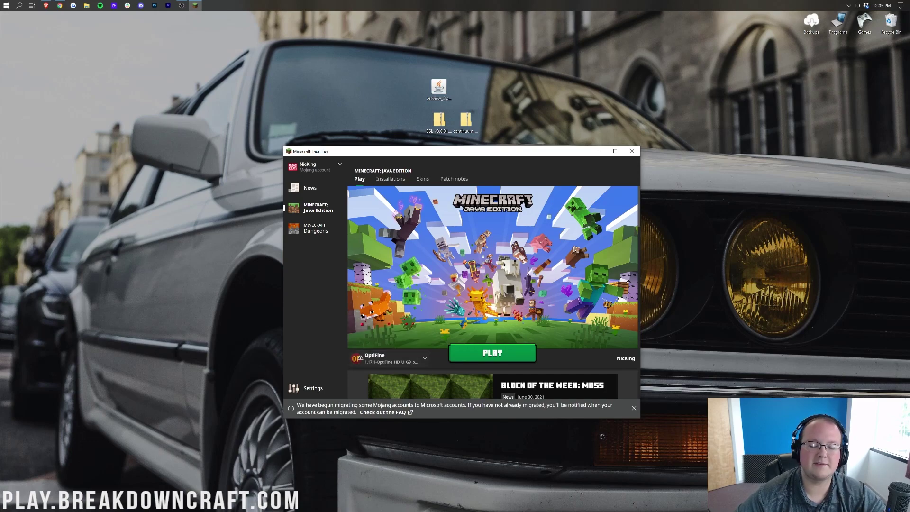
Accept the modified-installation risk warning, cancel the launch, and keep OptiFine selected
click(498, 351)
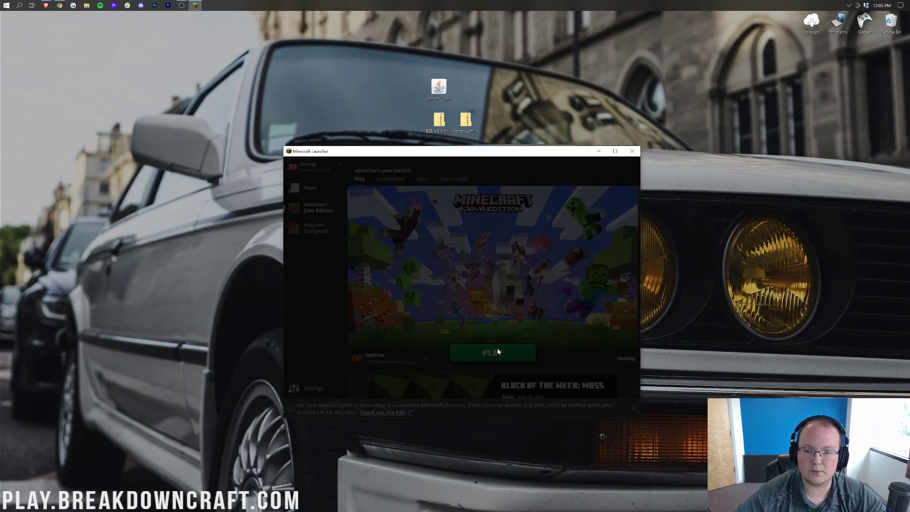
click(376, 299)
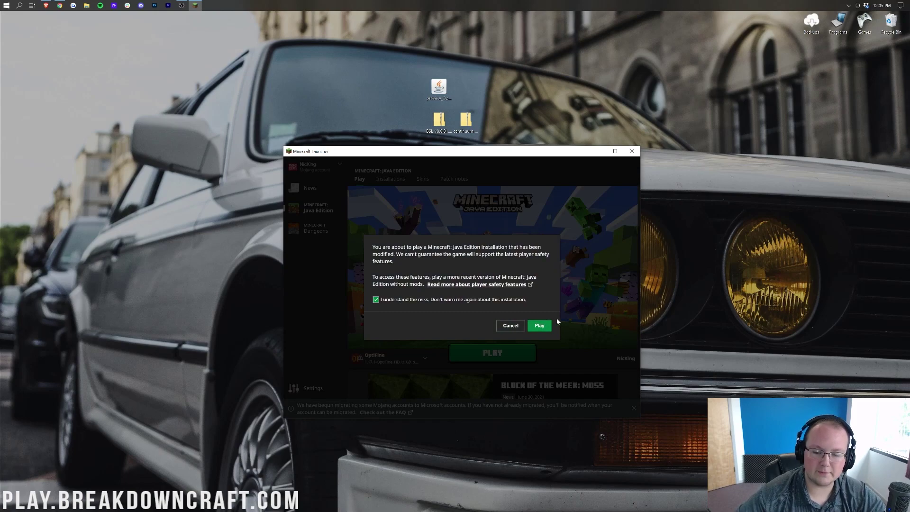
click(514, 326)
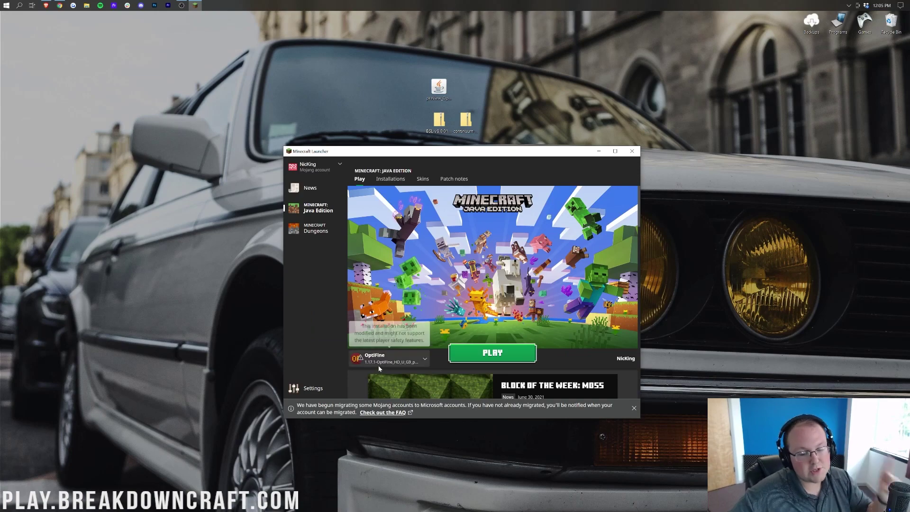
mouse_move(365, 364)
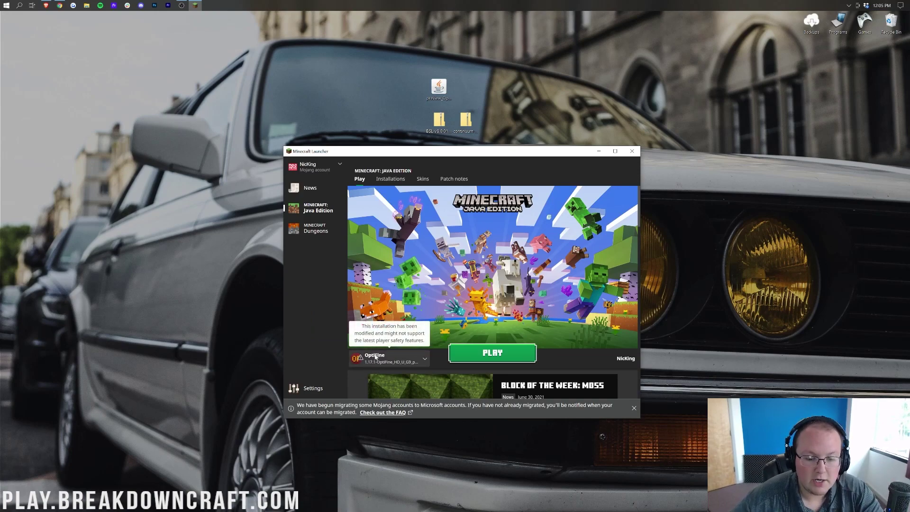
click(375, 357)
click(369, 362)
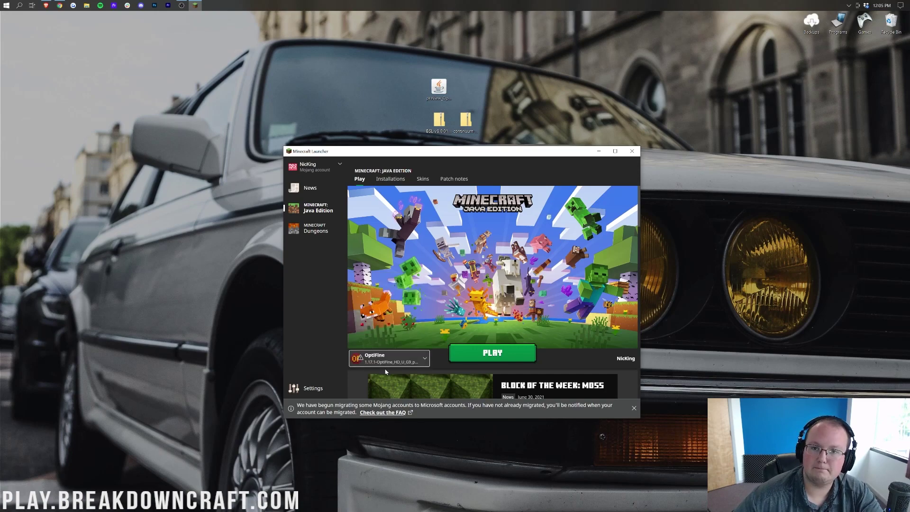
Show the Installations tab, toggling modded installations off and back on so OptiFine is listed
click(390, 179)
click(610, 202)
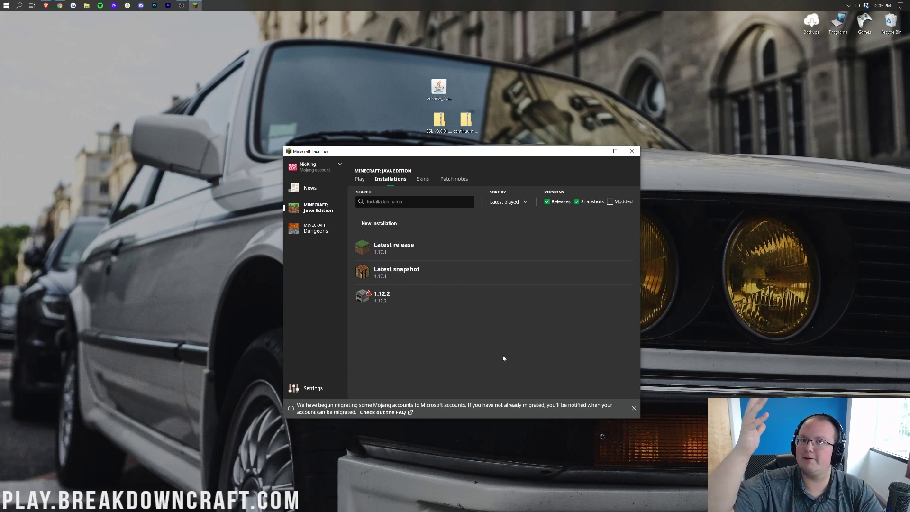
click(611, 202)
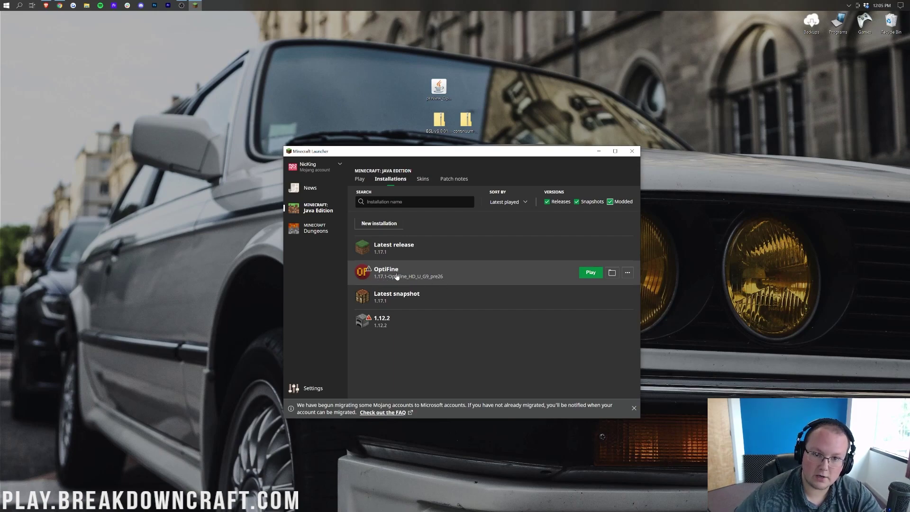
Create 'Play.BreakdownCraft.com' using 1.17.1-OptiFine_HD_U_G9_pre26 at 1920x1080 resolution
click(380, 226)
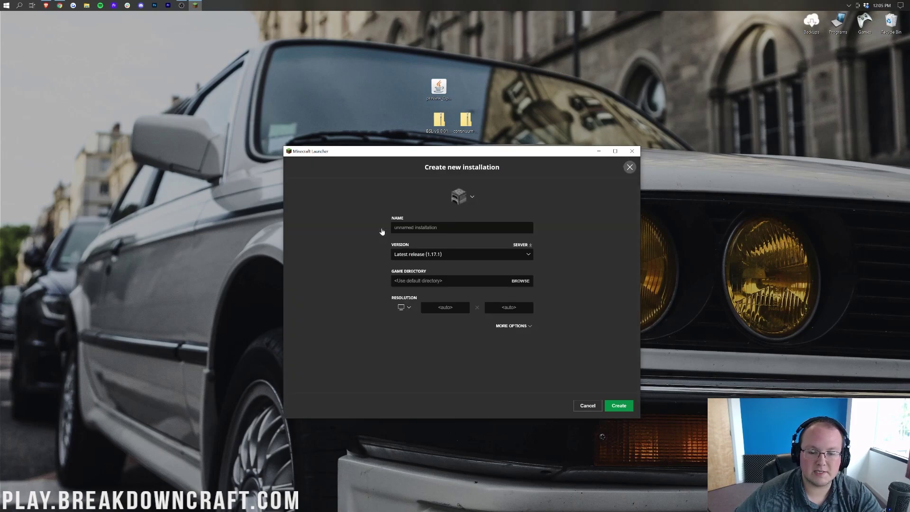
text(Play.)
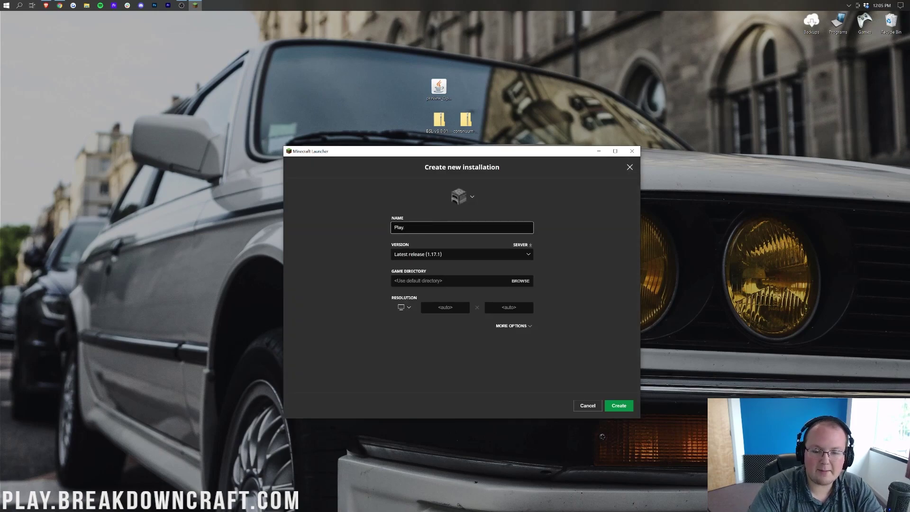
text(BreakdownCraft.com)
key(ctrl+a)
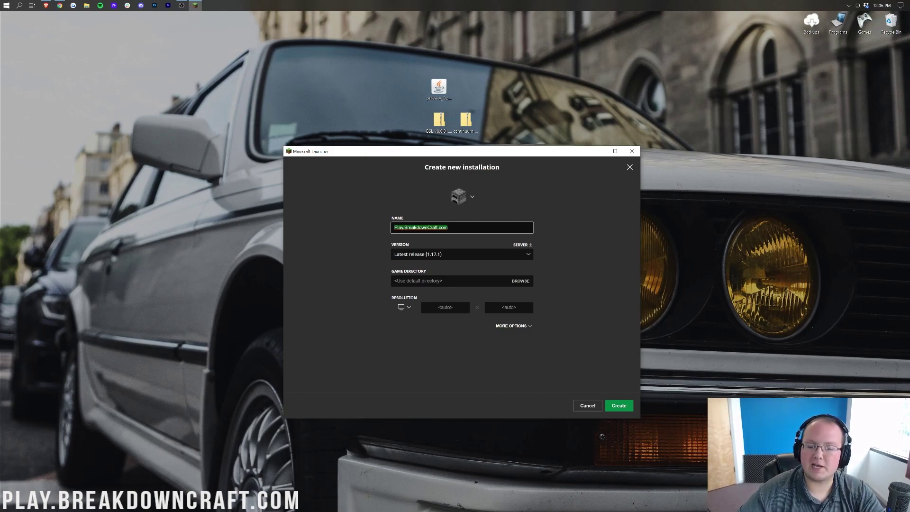
click(446, 239)
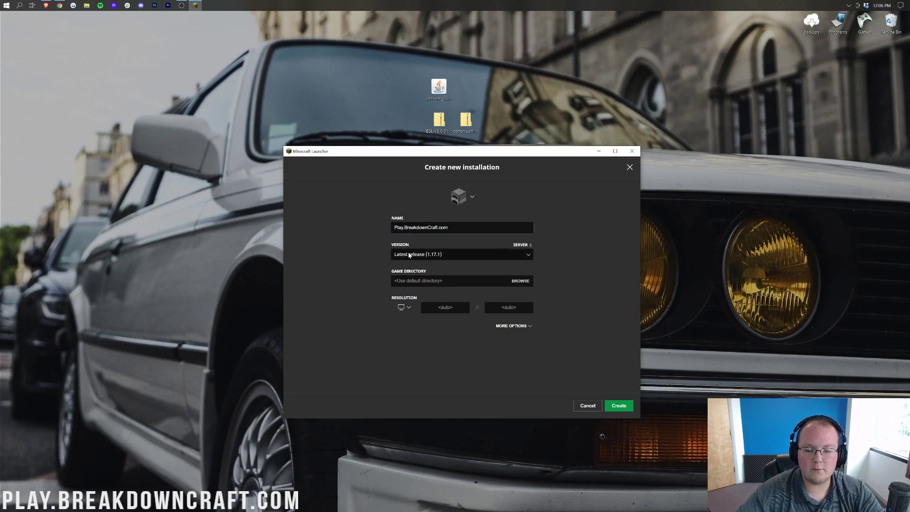
click(445, 256)
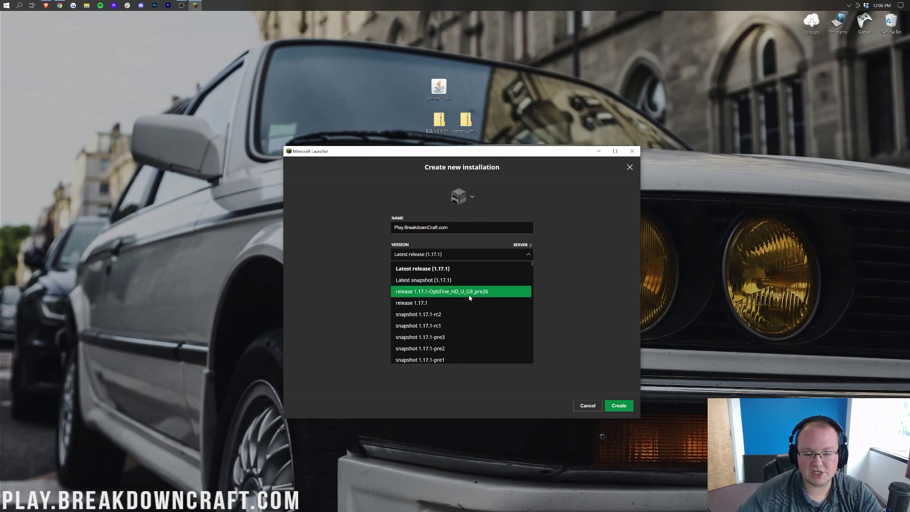
click(426, 292)
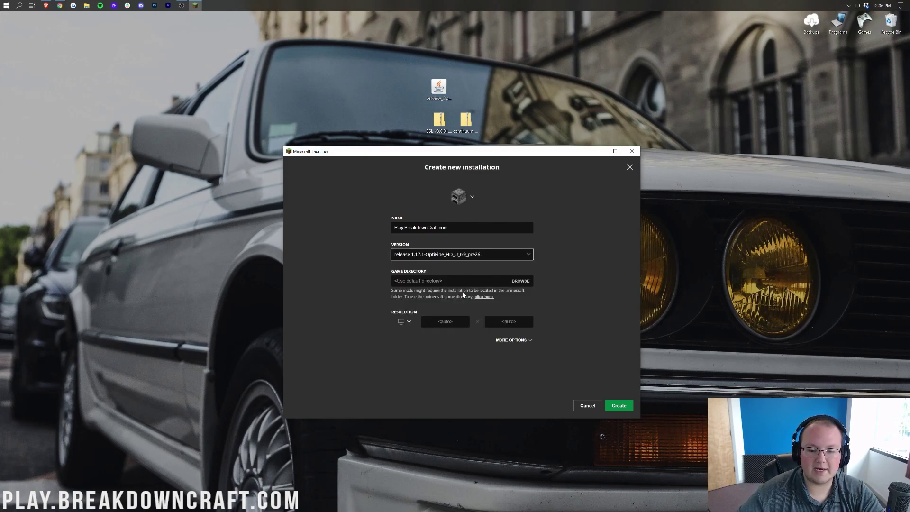
click(404, 321)
click(403, 296)
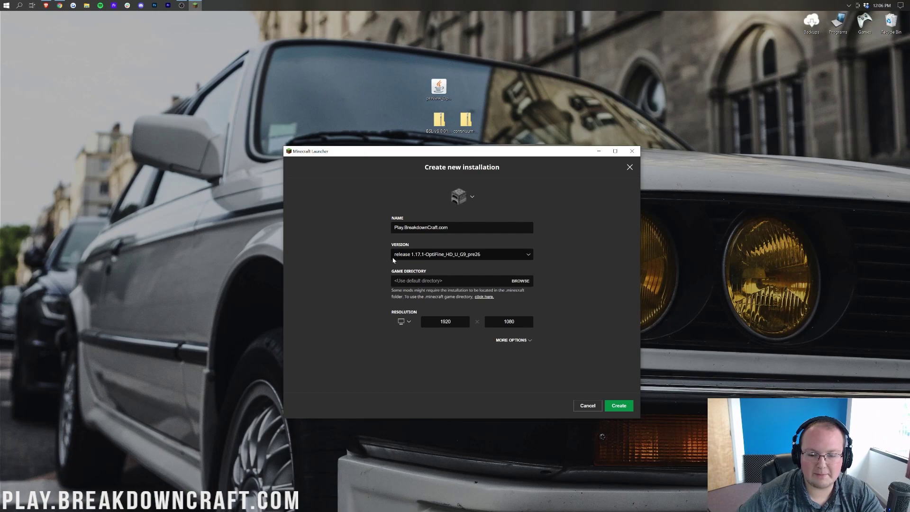
click(619, 405)
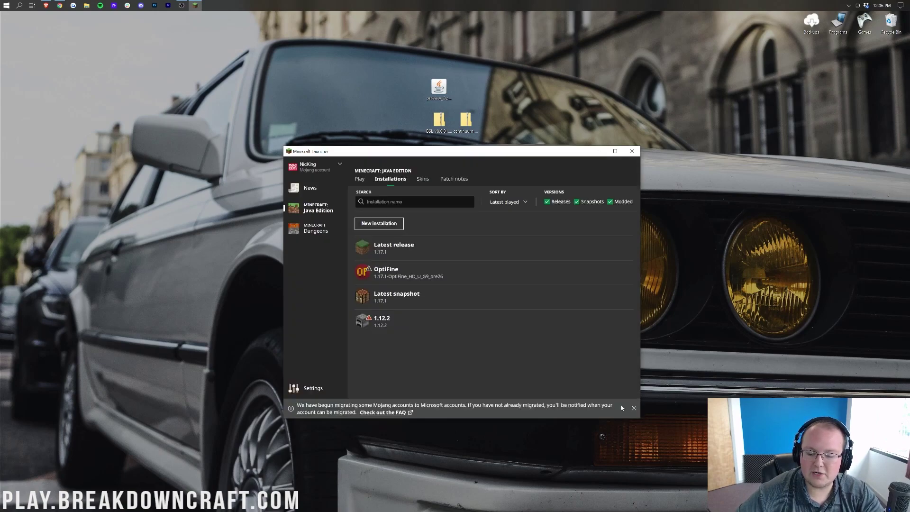
Launch Play.BreakdownCraft.com and confirm the 'I understand the risks' modified-game warning
mouse_move(440, 350)
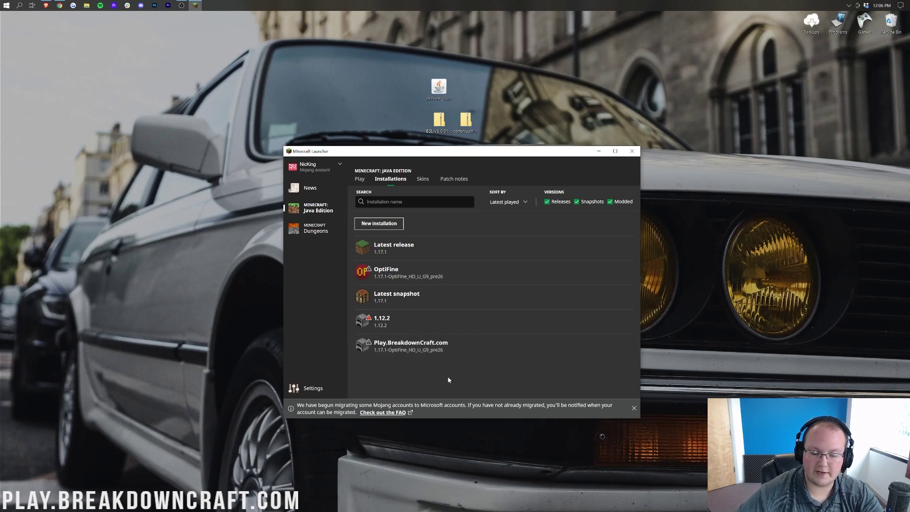
click(595, 350)
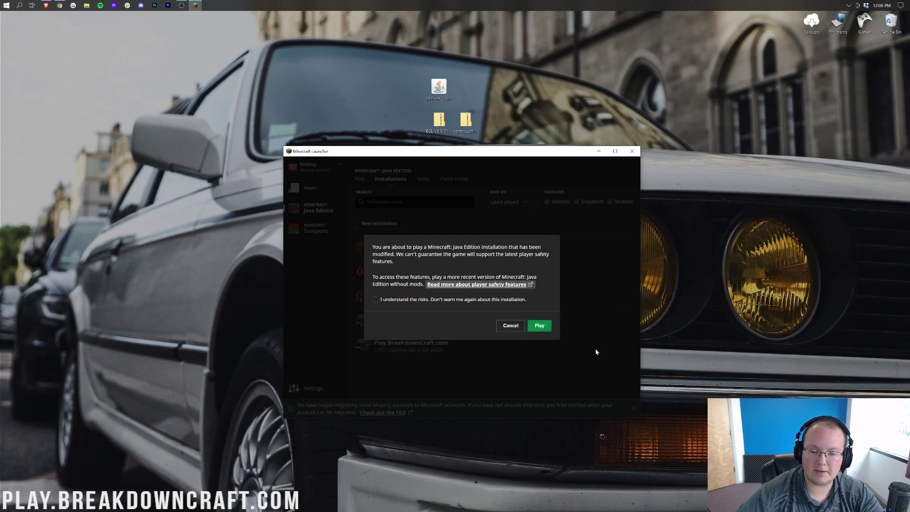
click(375, 299)
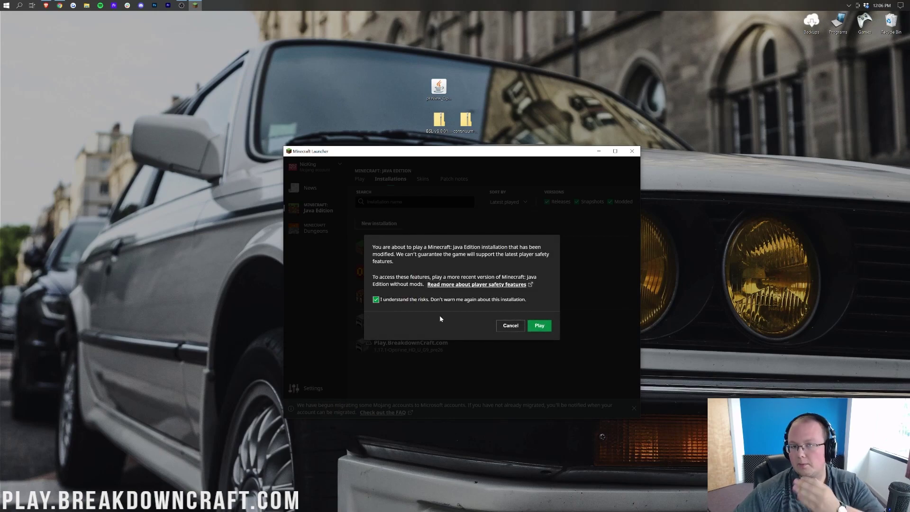
click(543, 328)
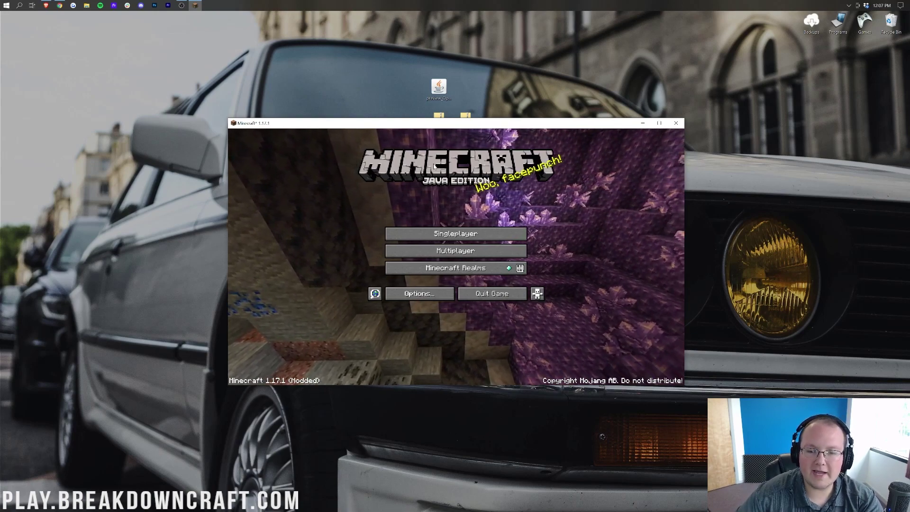
Move the game window down and get into Options > Video Settings
drag(424, 127, 421, 147)
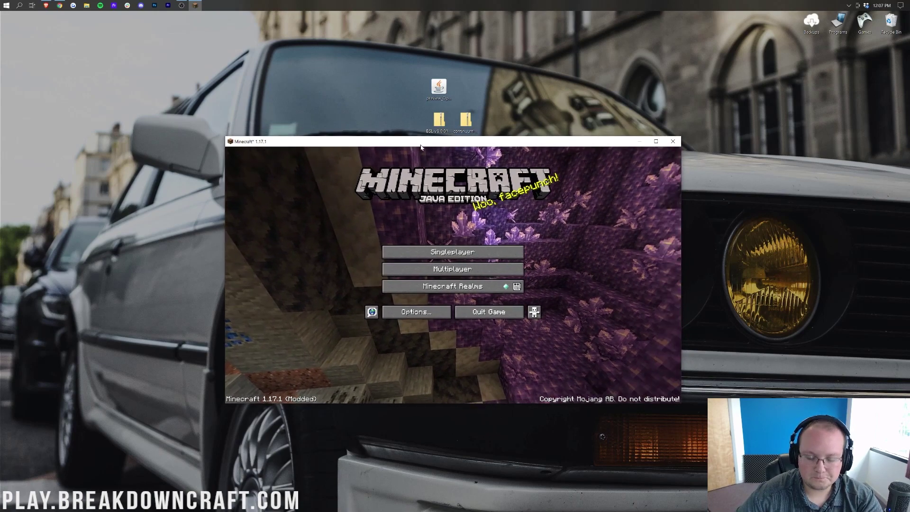
click(415, 312)
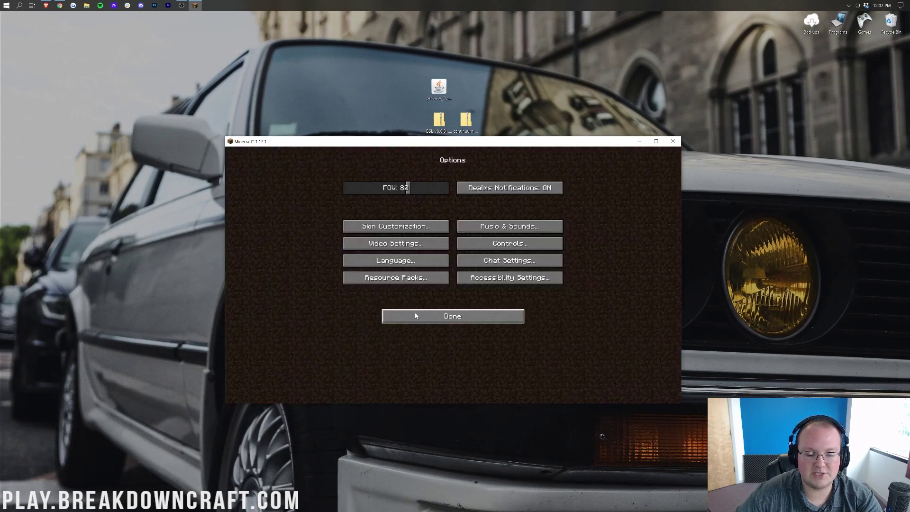
click(411, 244)
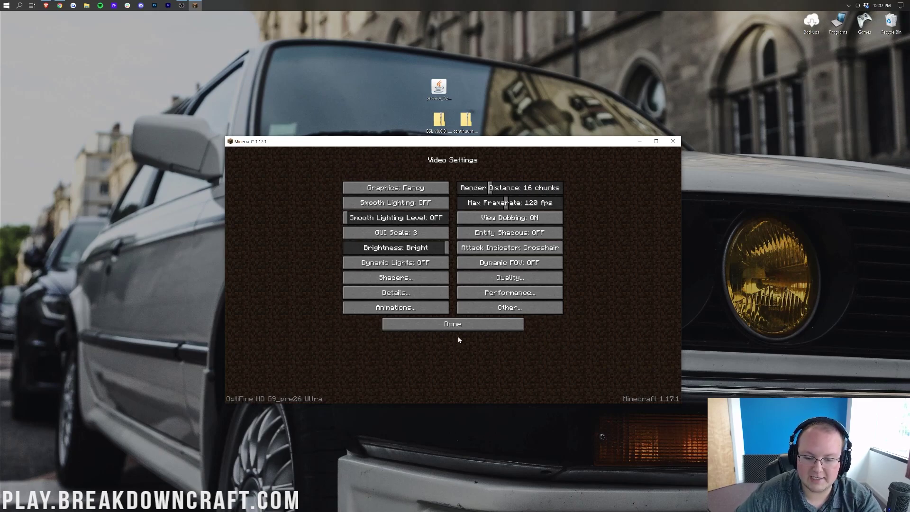
key(Escape)
click(436, 319)
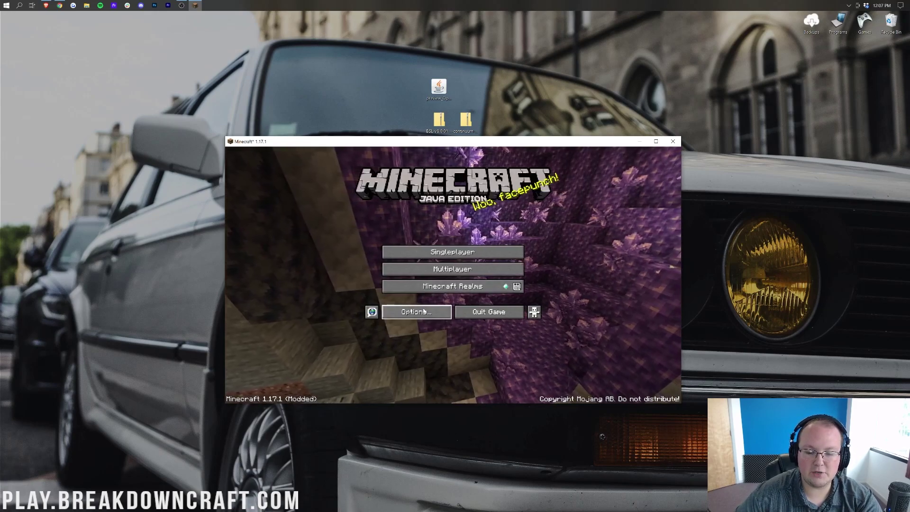
click(426, 313)
click(403, 244)
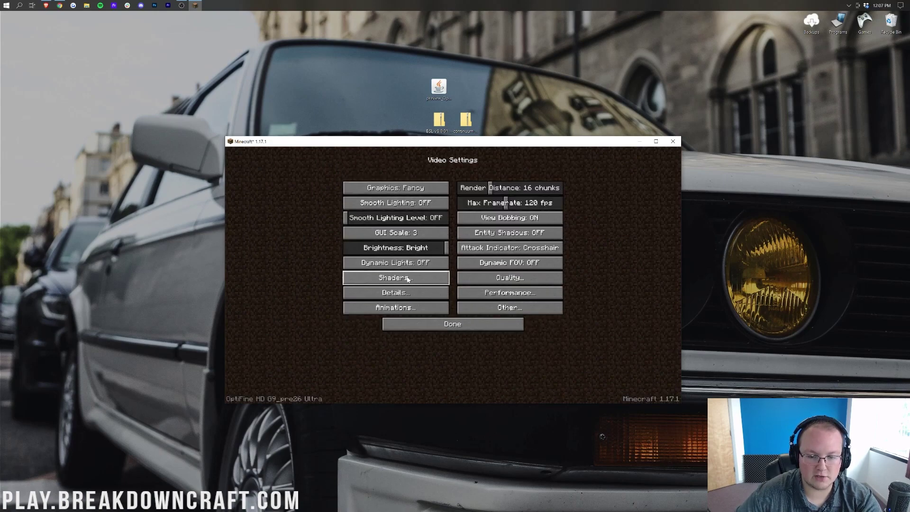
Look over the shader list, Performance and Quality settings, then return to Shaders
click(379, 280)
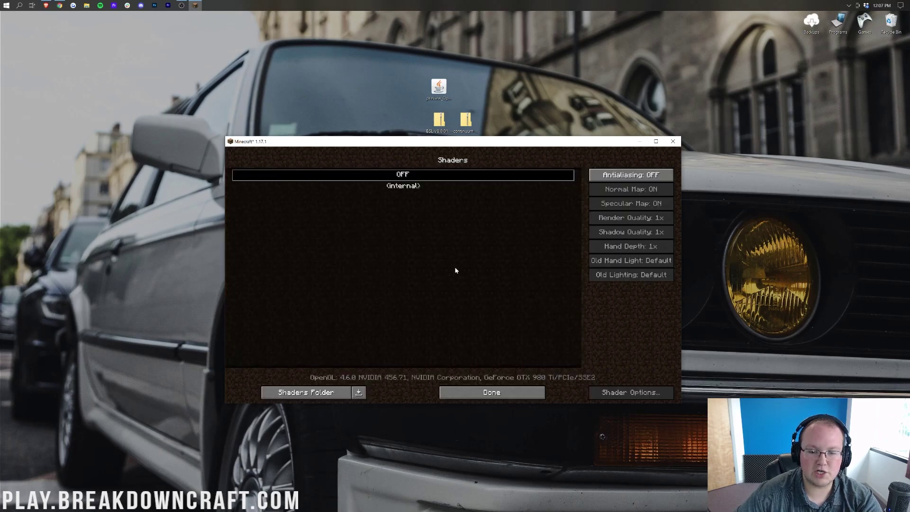
click(474, 392)
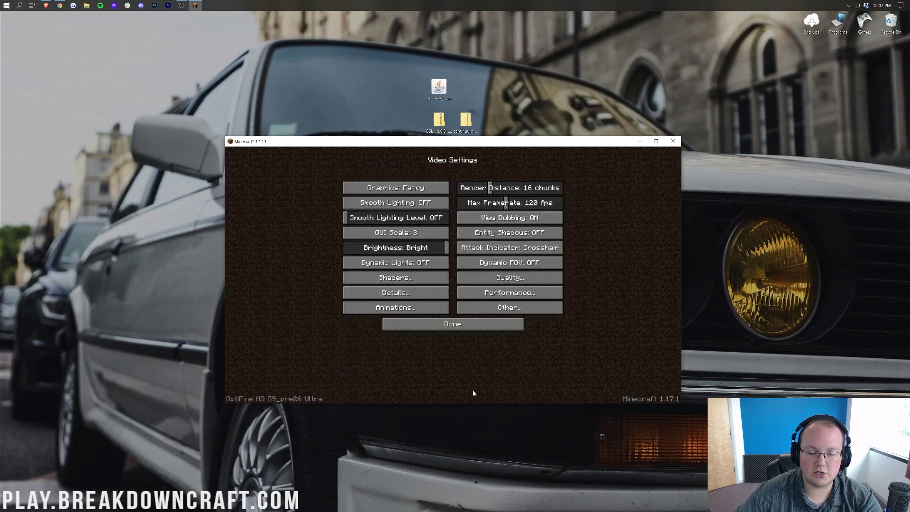
click(512, 290)
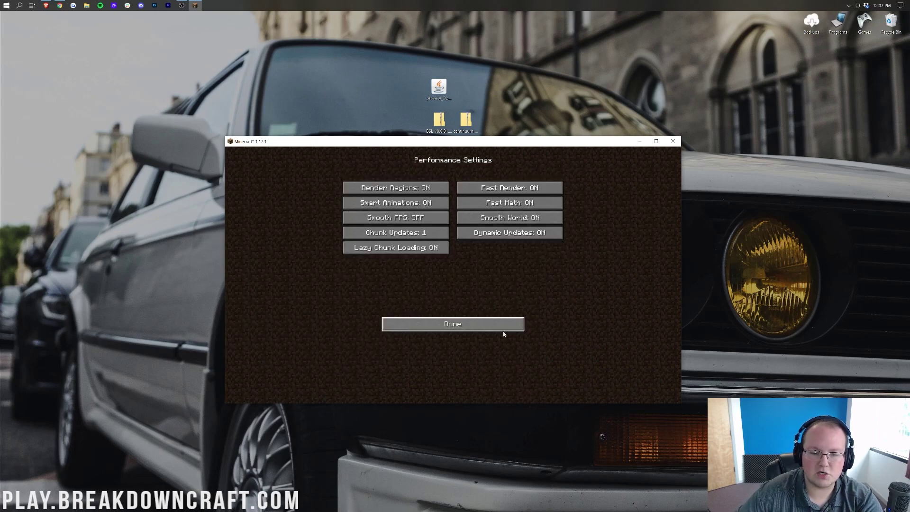
click(498, 326)
click(501, 279)
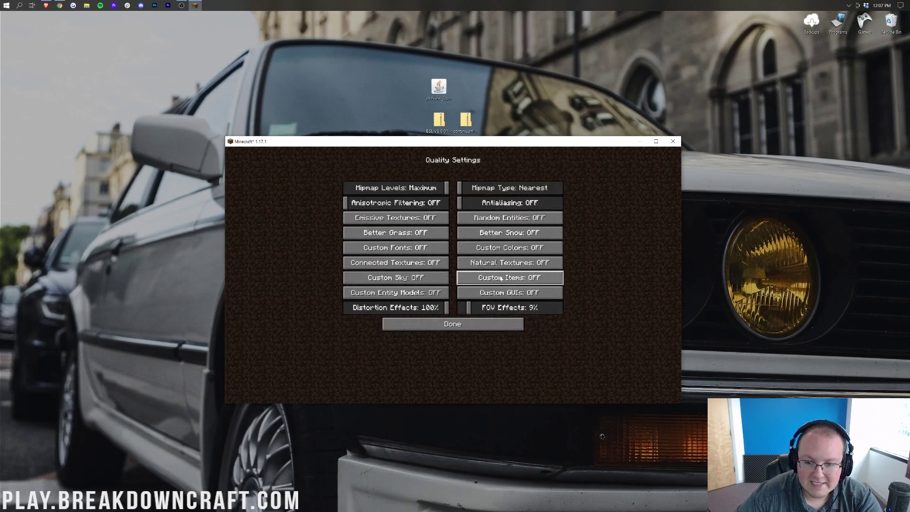
click(490, 332)
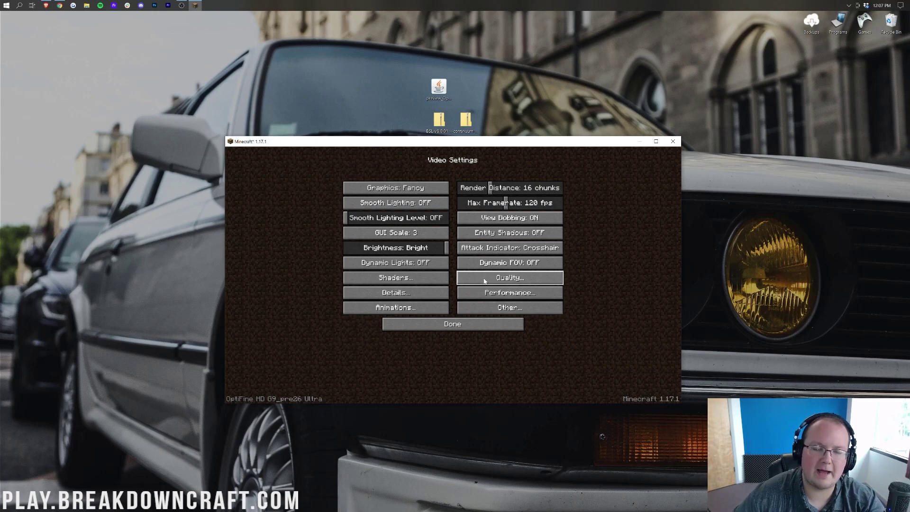
click(364, 278)
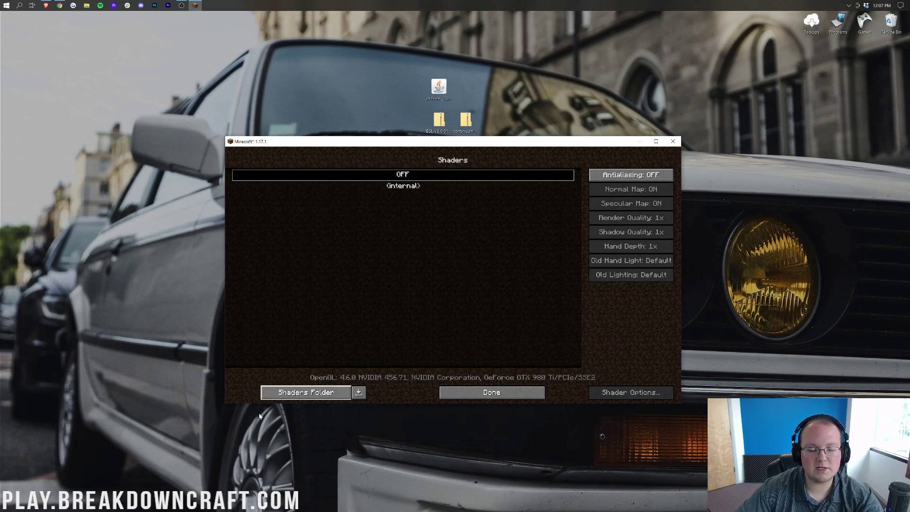
Drag BSL_v8.0.01.zip and continuum-2.0.4.zip into the shaderpacks folder and return to Minecraft
click(297, 398)
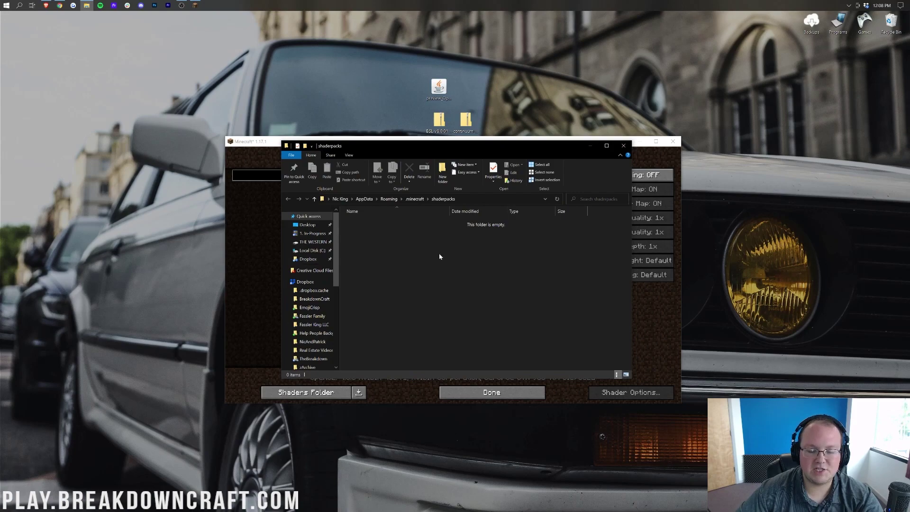
drag(484, 109, 521, 303)
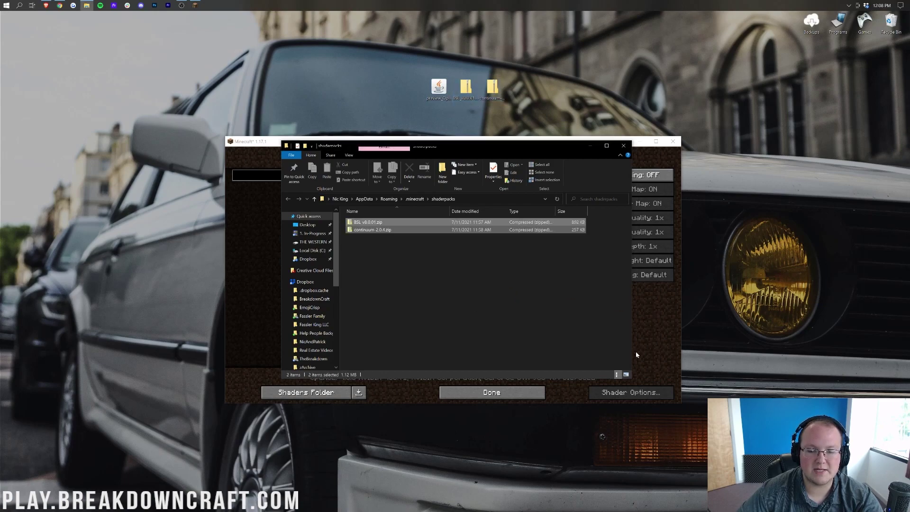
click(246, 249)
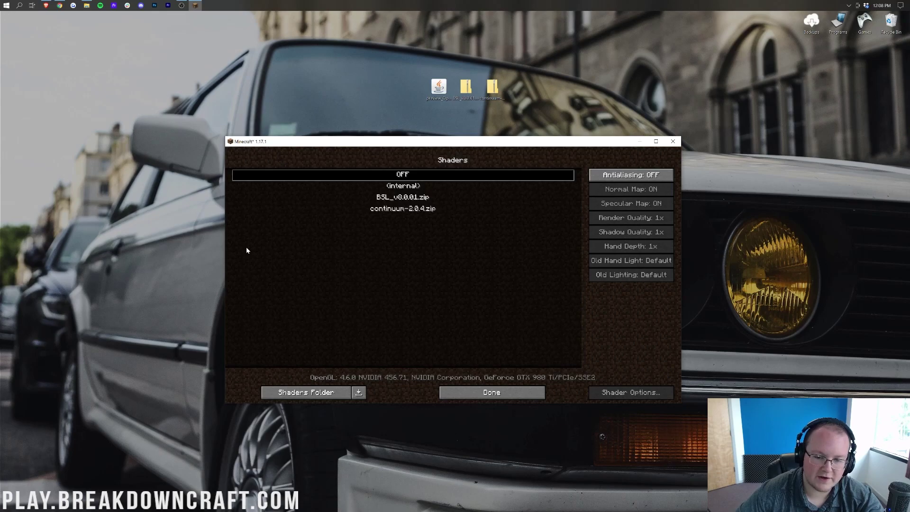
Refresh the shader list, then cycle BSL Render Quality through 1.5x–2x and 0.5x–0.9x back to 1x
click(491, 392)
click(397, 280)
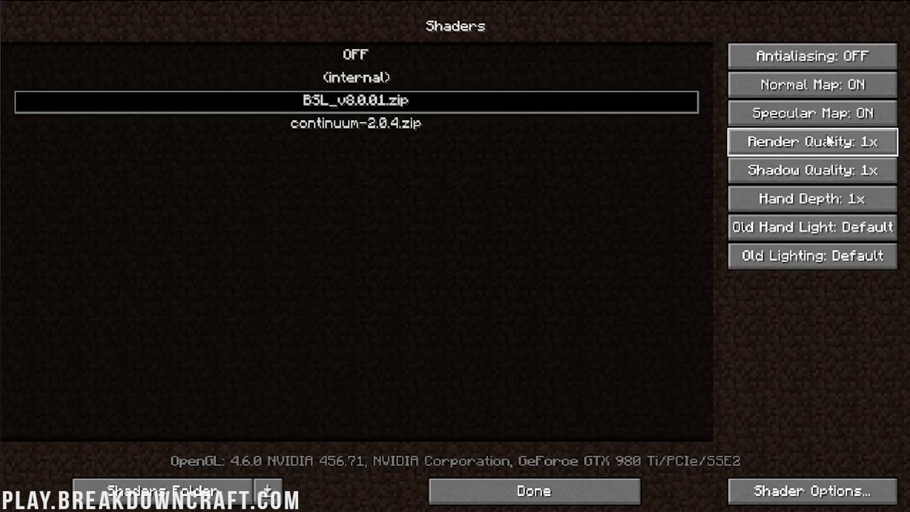
mouse_move(823, 157)
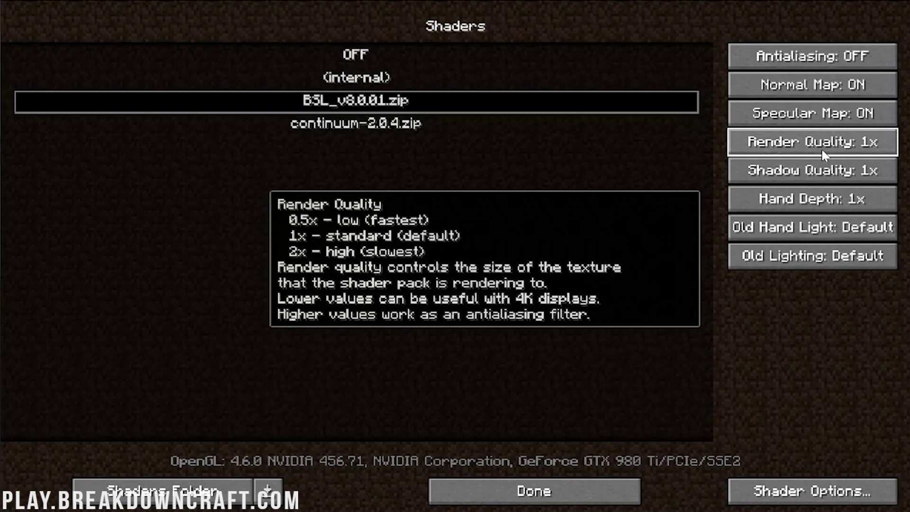
click(827, 145)
click(828, 147)
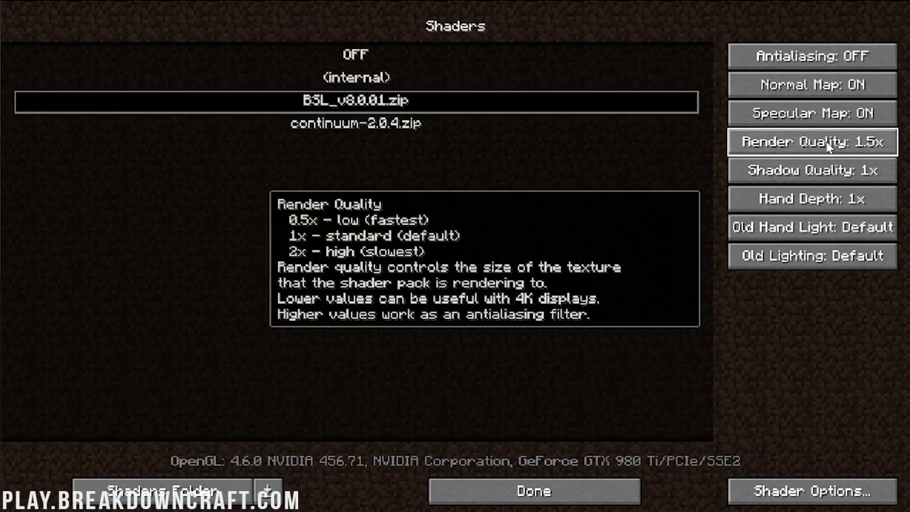
click(828, 147)
click(828, 147)
click(829, 147)
click(829, 147)
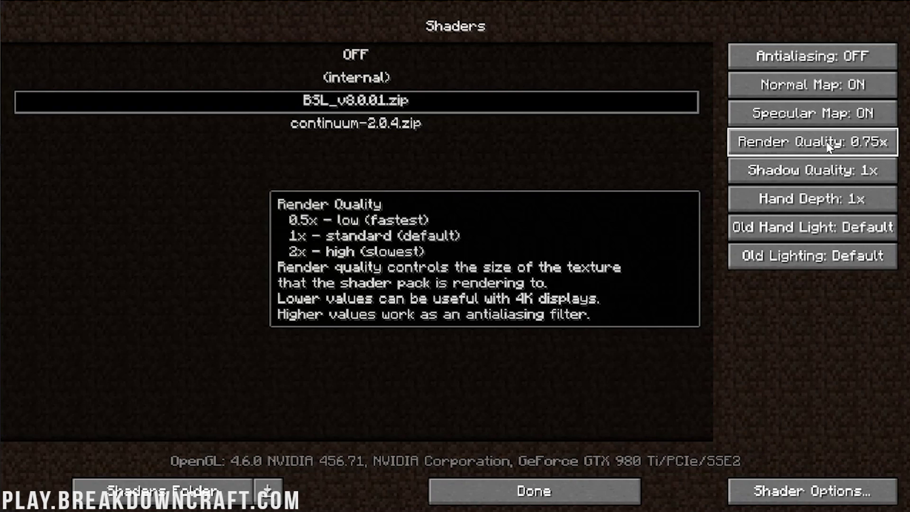
click(828, 147)
click(829, 147)
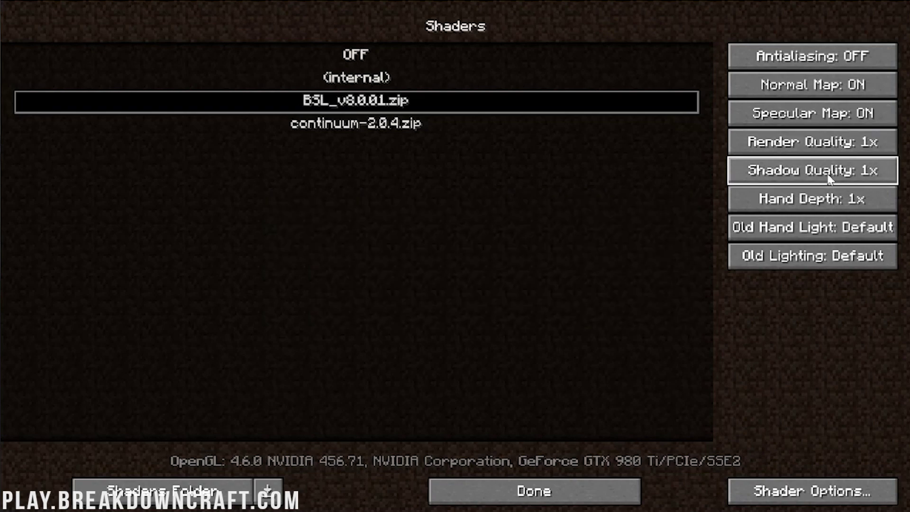
mouse_move(824, 230)
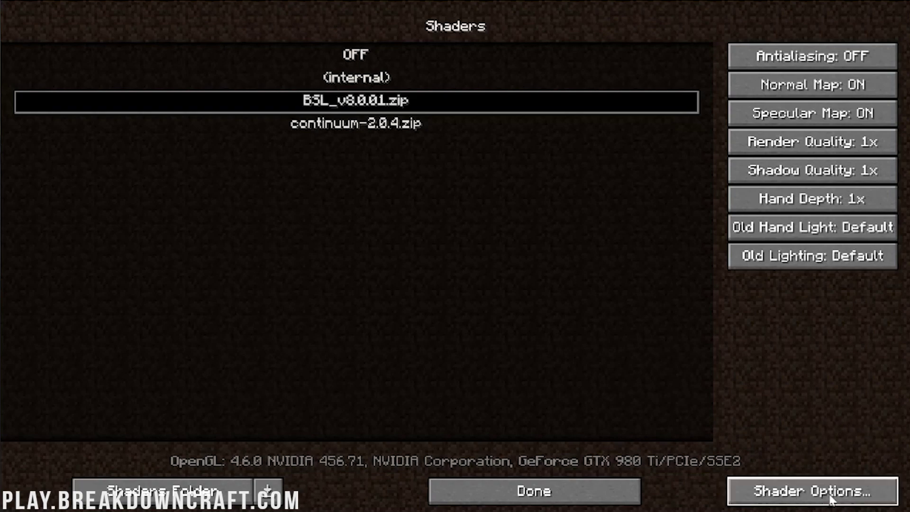
Open BSL's Shader Options and review the Lighting and Color Grading & Tonemap pages
click(814, 493)
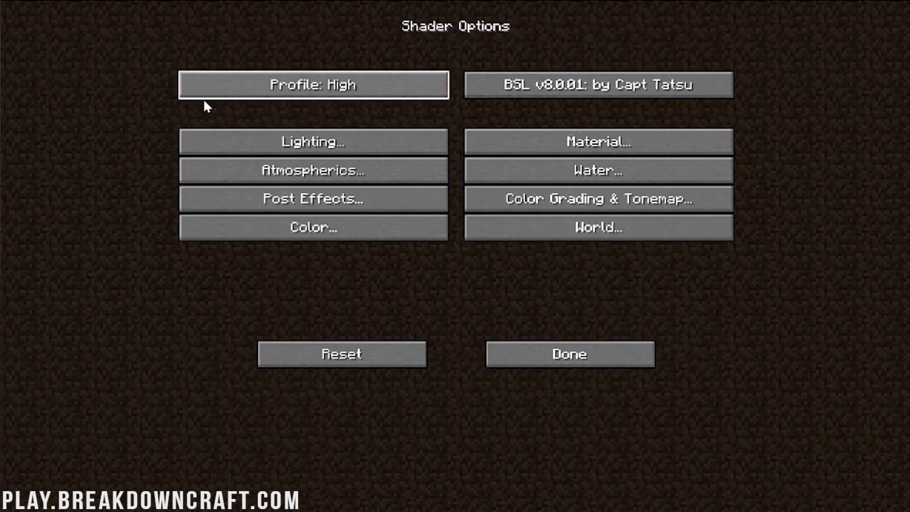
click(312, 142)
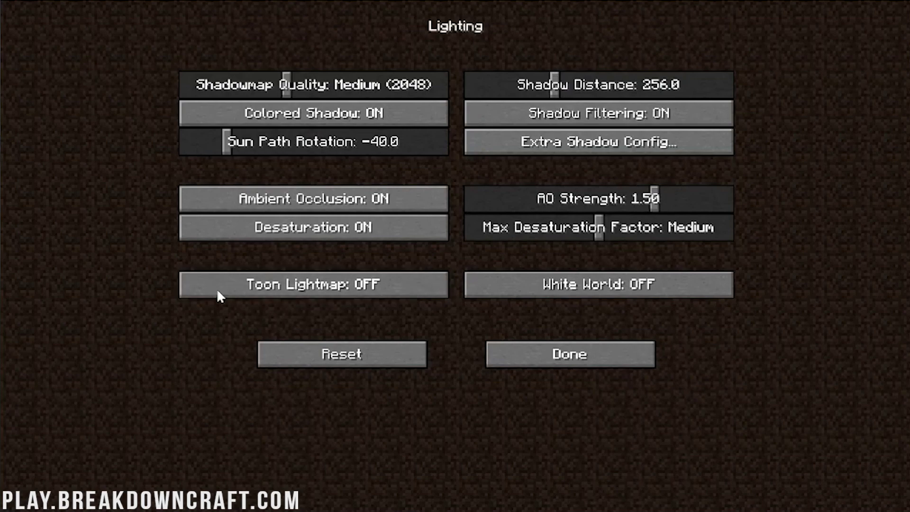
click(549, 367)
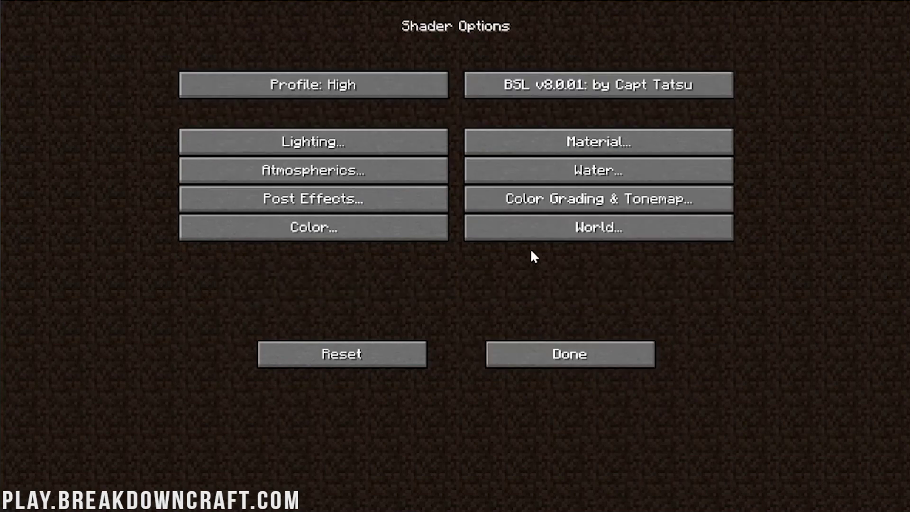
click(527, 204)
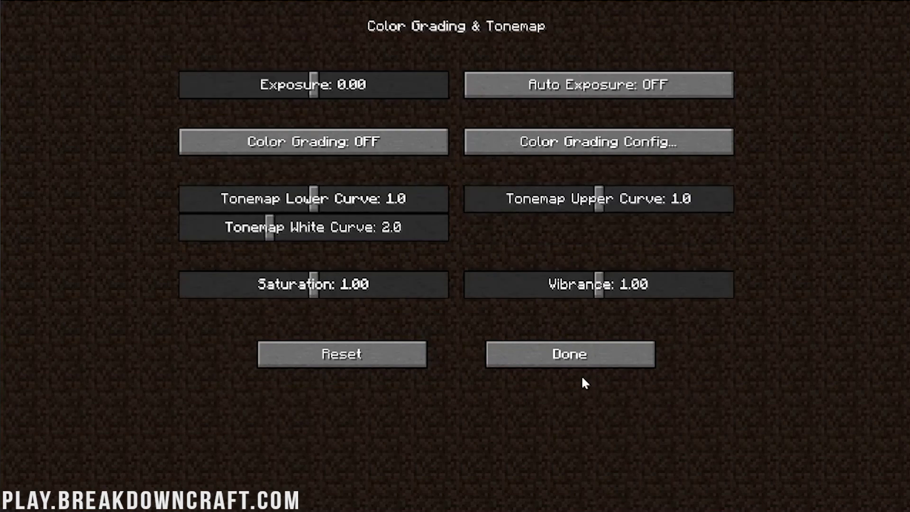
click(578, 363)
Review Atmospherics and Sky Config, leaving sky desaturation on, then reopen Shader Options
click(326, 167)
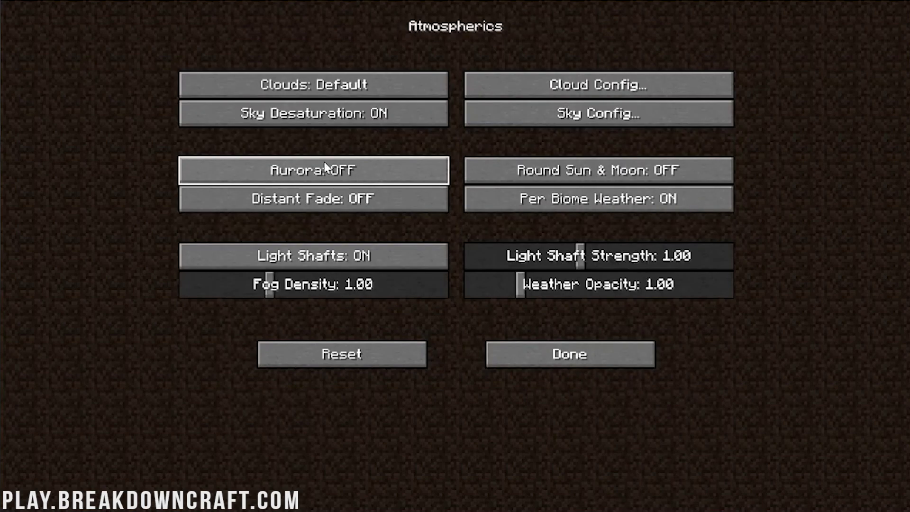
click(343, 118)
click(342, 118)
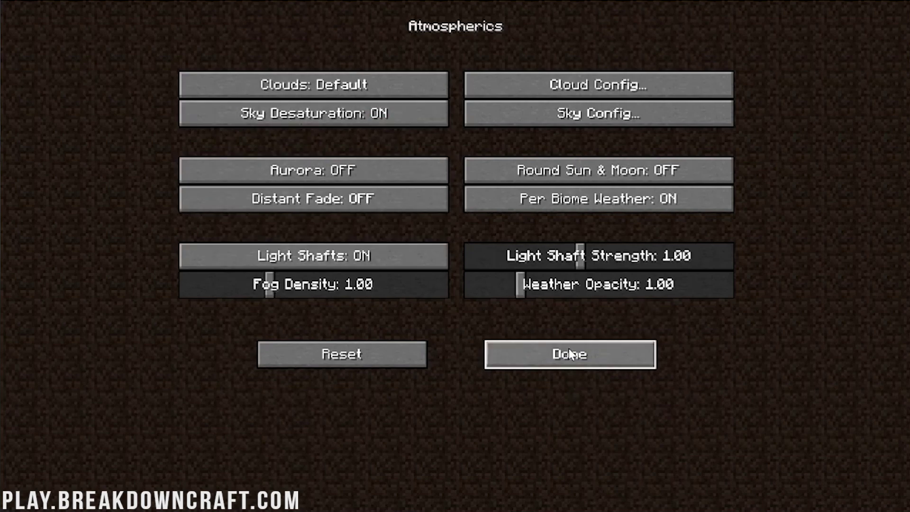
click(581, 121)
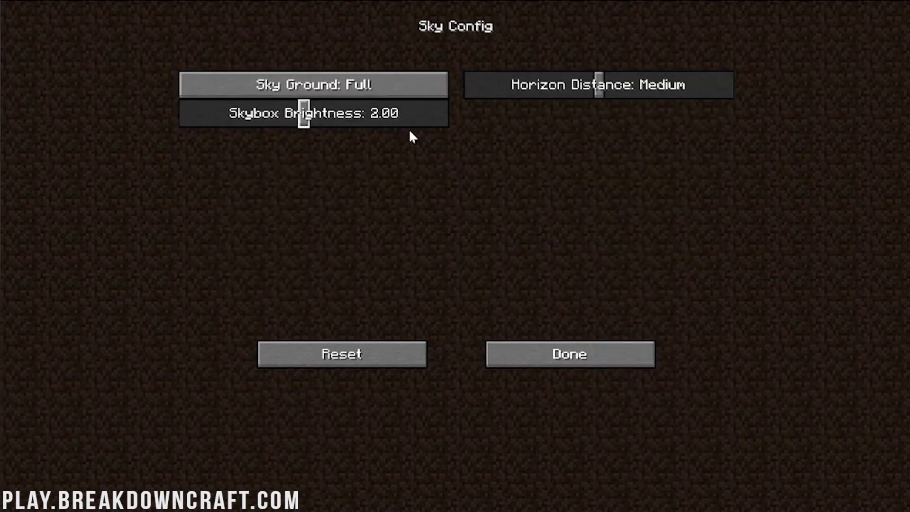
click(608, 363)
click(609, 364)
click(607, 364)
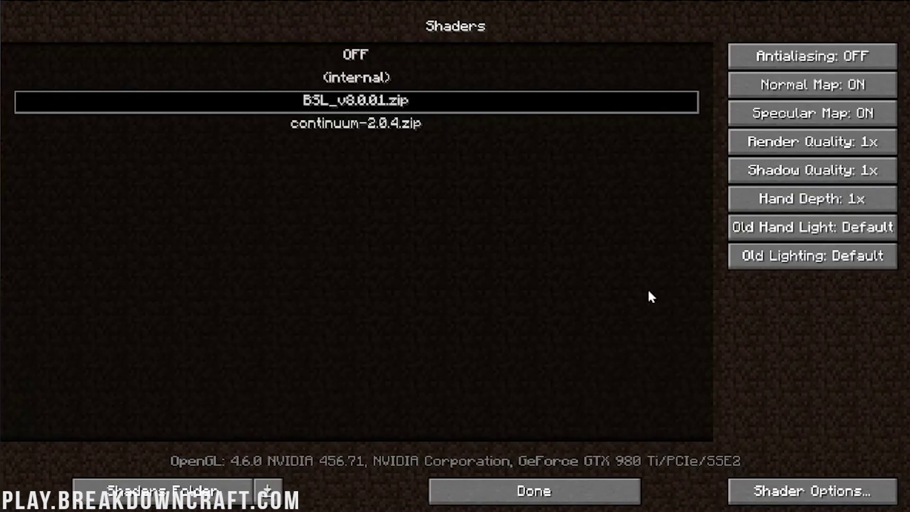
click(813, 491)
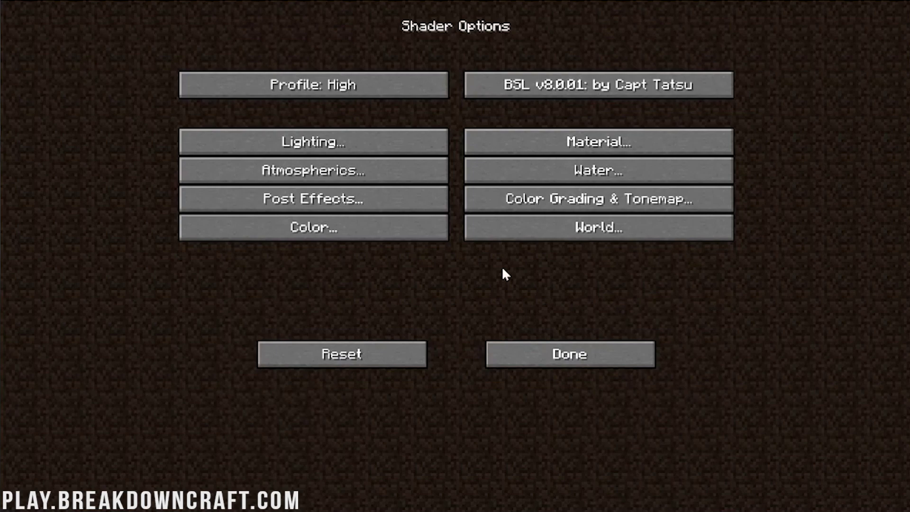
Back out to the title screen and join the first saved multiplayer server
click(545, 365)
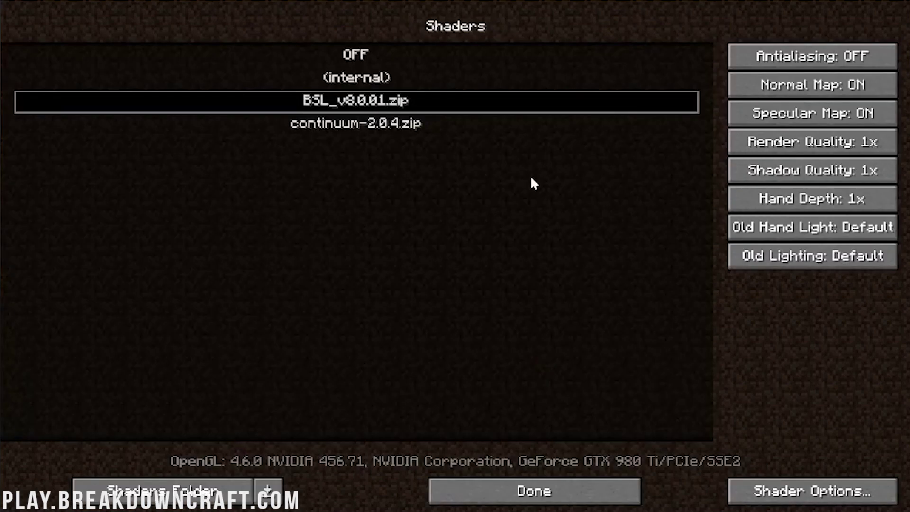
click(544, 493)
click(524, 355)
click(495, 344)
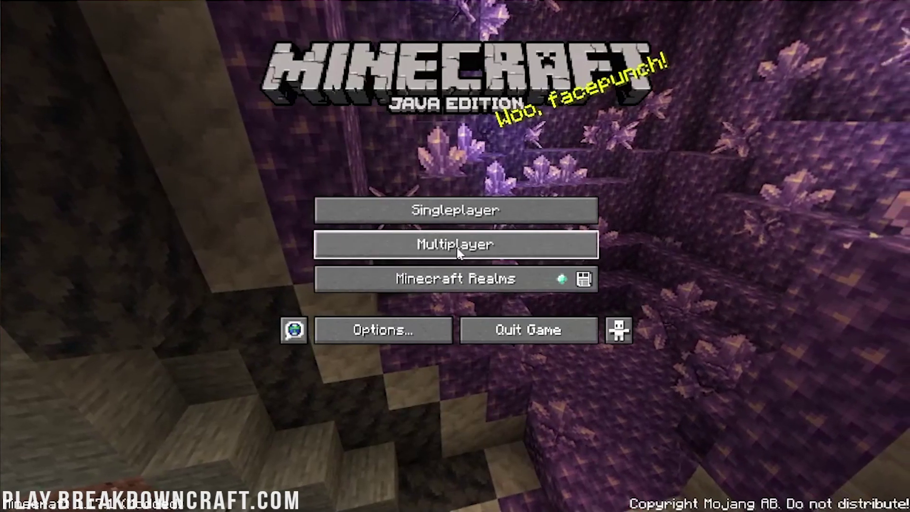
click(457, 249)
double_click(427, 84)
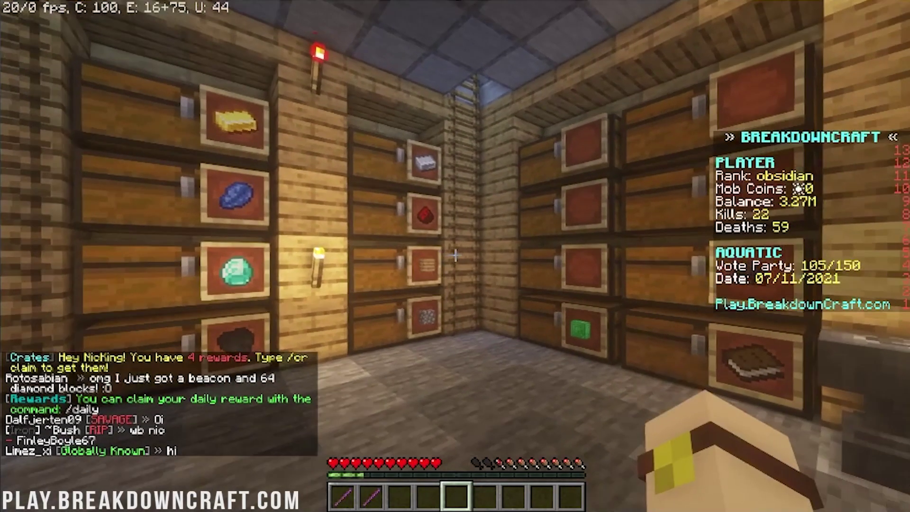
Walk through the storage room and up the ladder shaft to see the shaders
key(w)
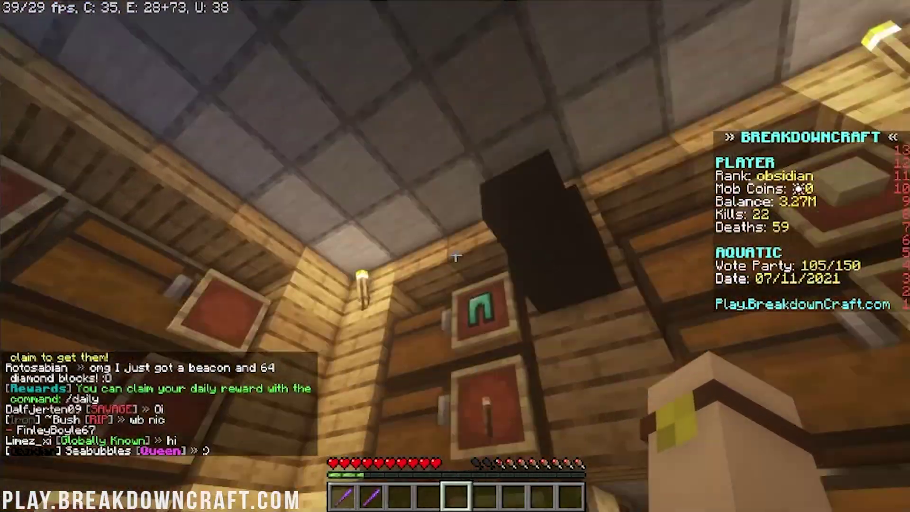
key(w)
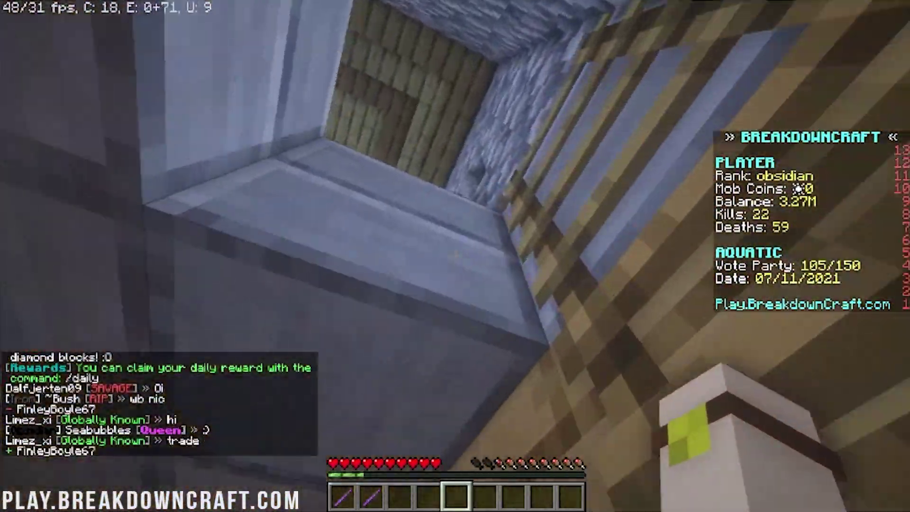
key(s)
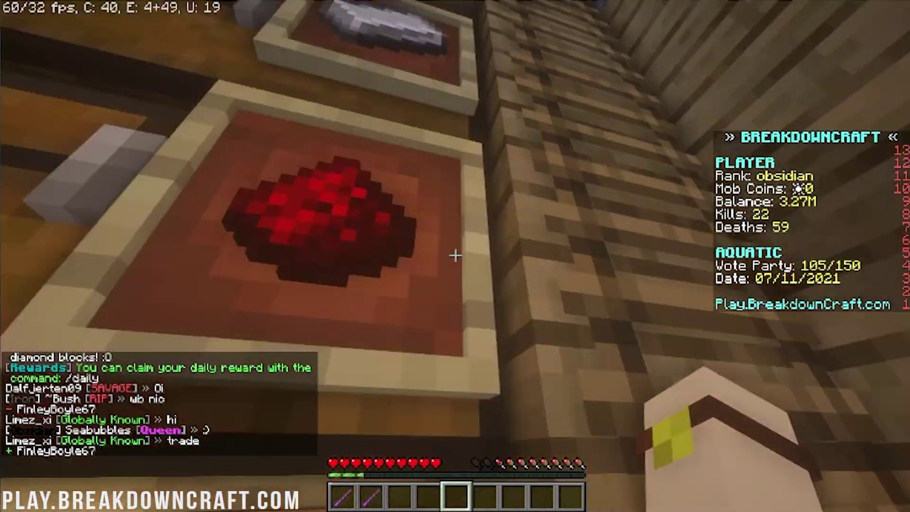
key(w)
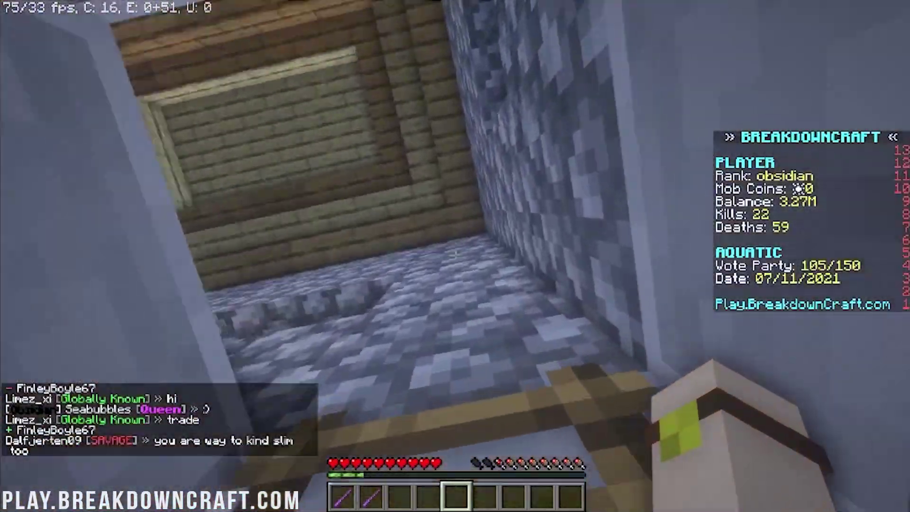
key(w)
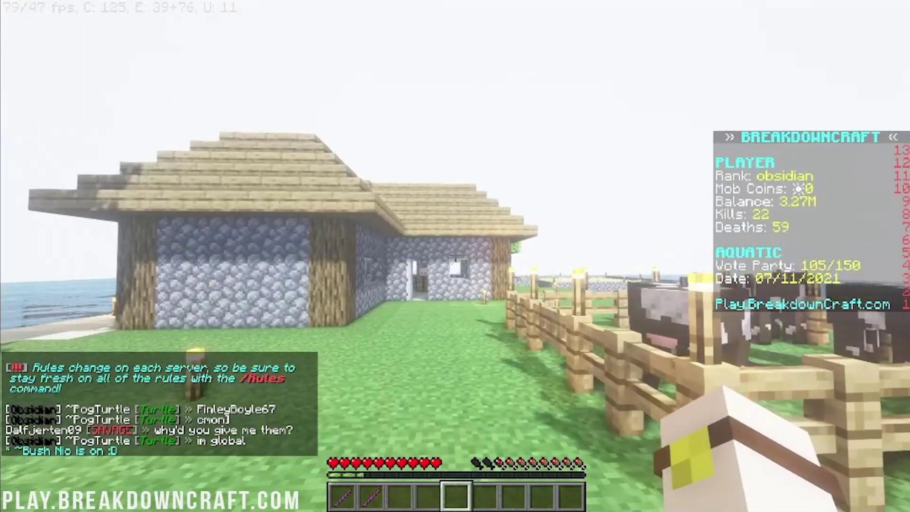
Teleport with /spawn, walk into the cave spawn, and pause the game
text(awn)
key(Return)
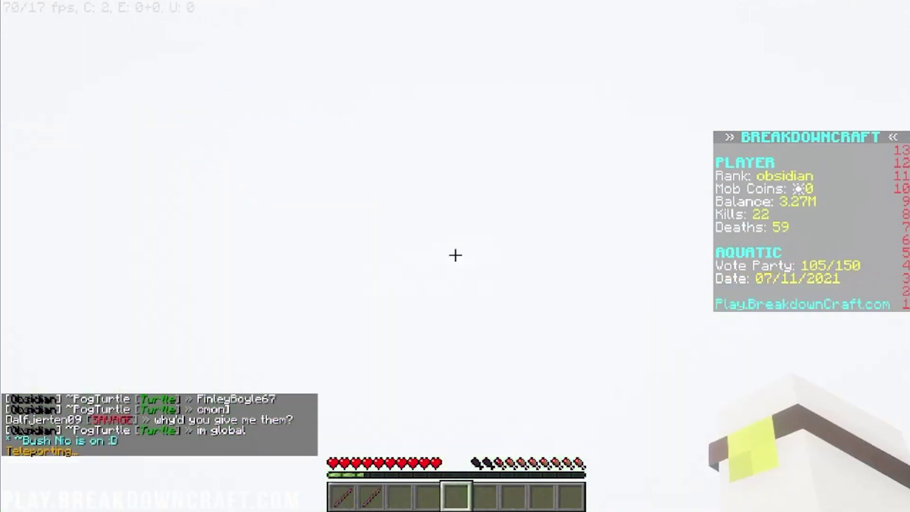
key(w)
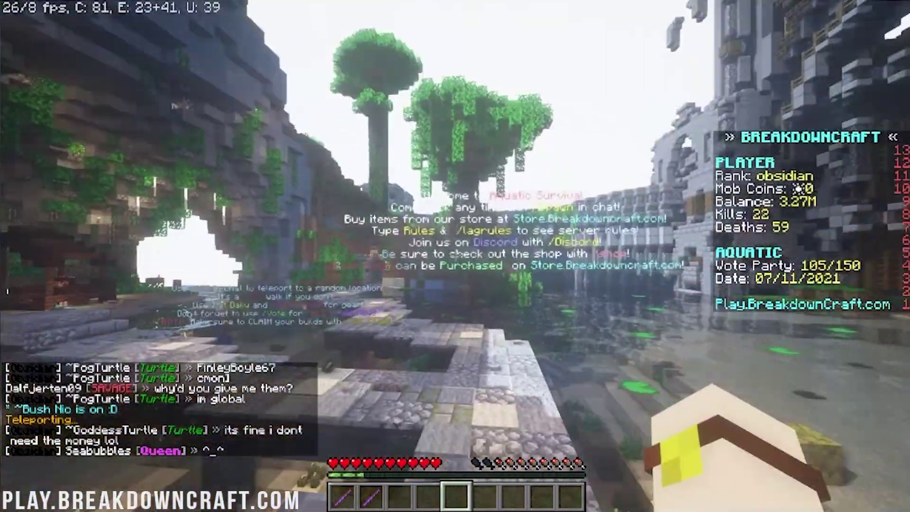
key(w)
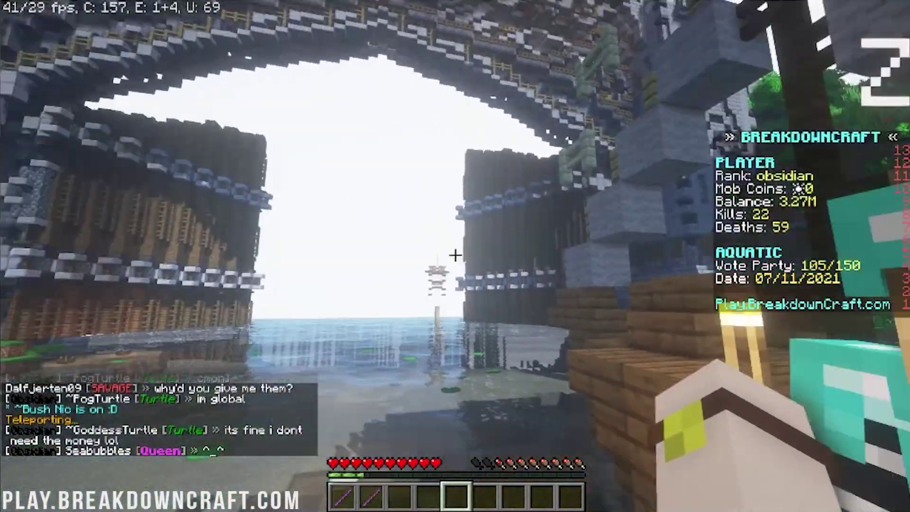
key(w)
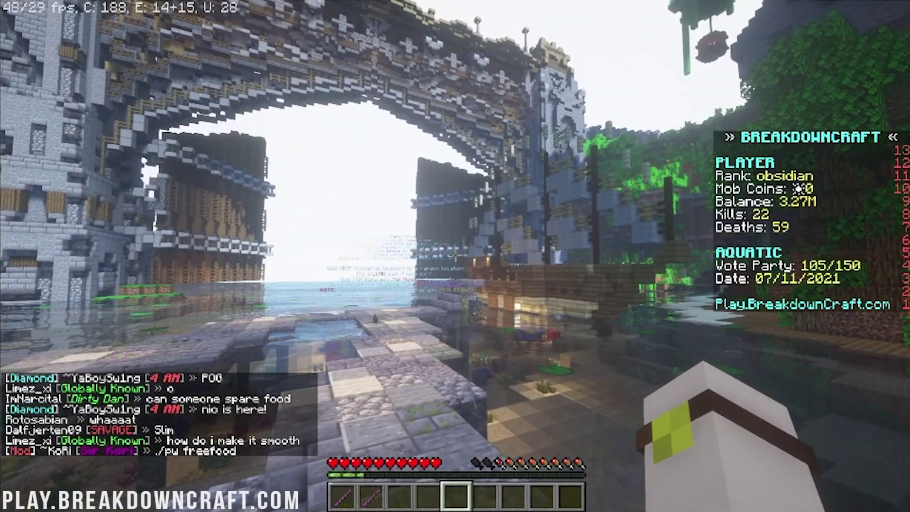
key(Escape)
Reopen Options > Video Settings > Shaders and make continuum-2.0.4.zip the active pack
click(410, 248)
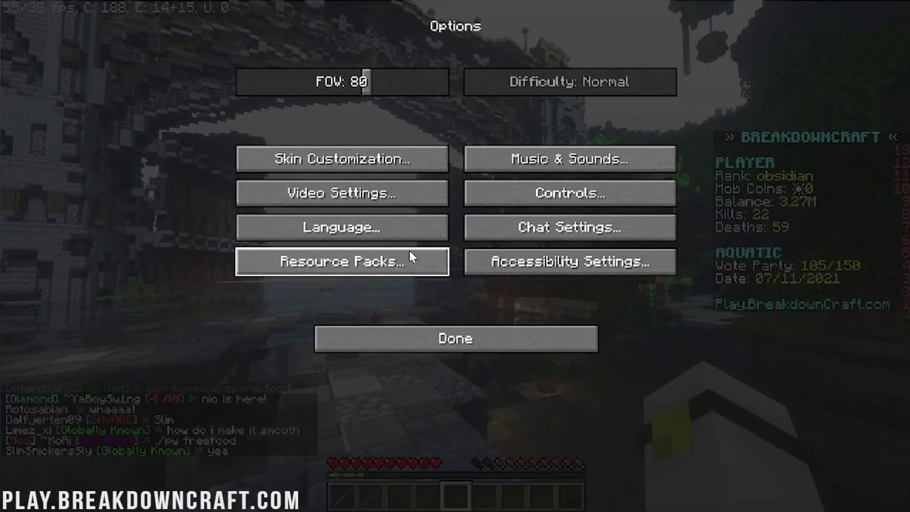
click(405, 195)
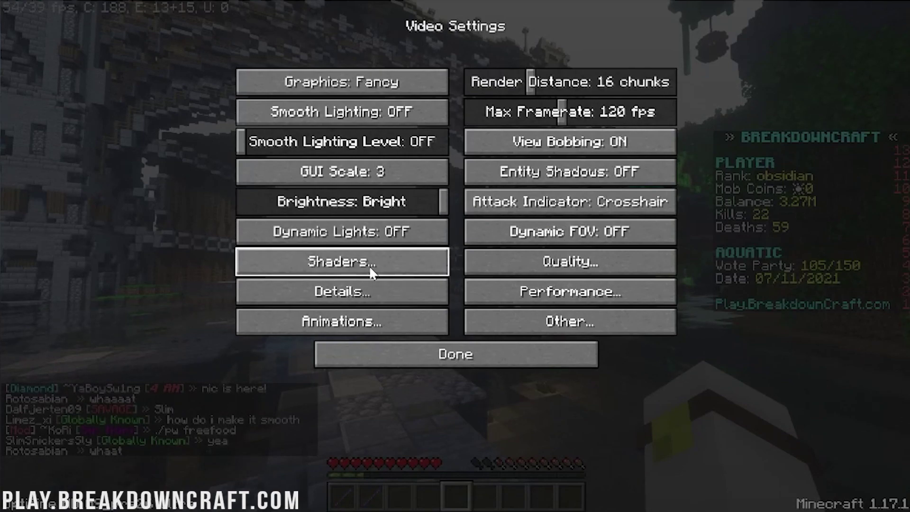
click(418, 359)
click(417, 340)
key(Escape)
key(Escape)
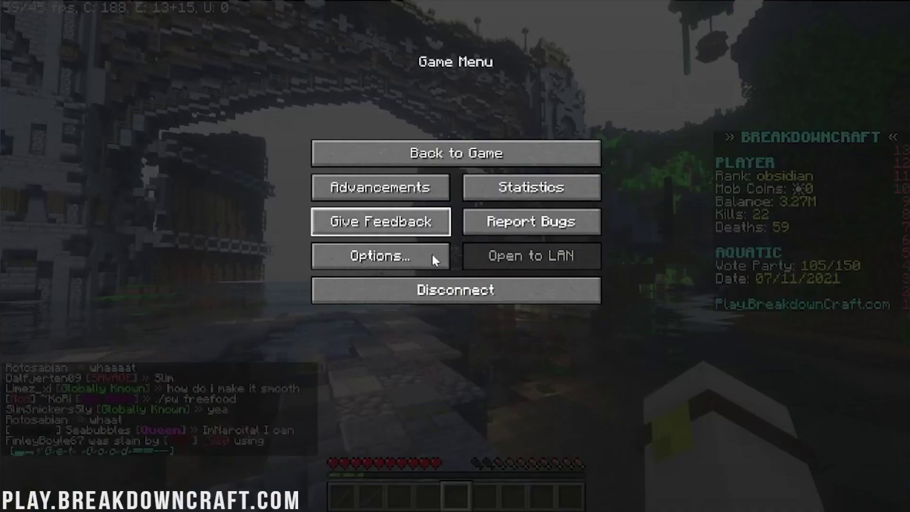
click(431, 256)
click(353, 194)
click(345, 259)
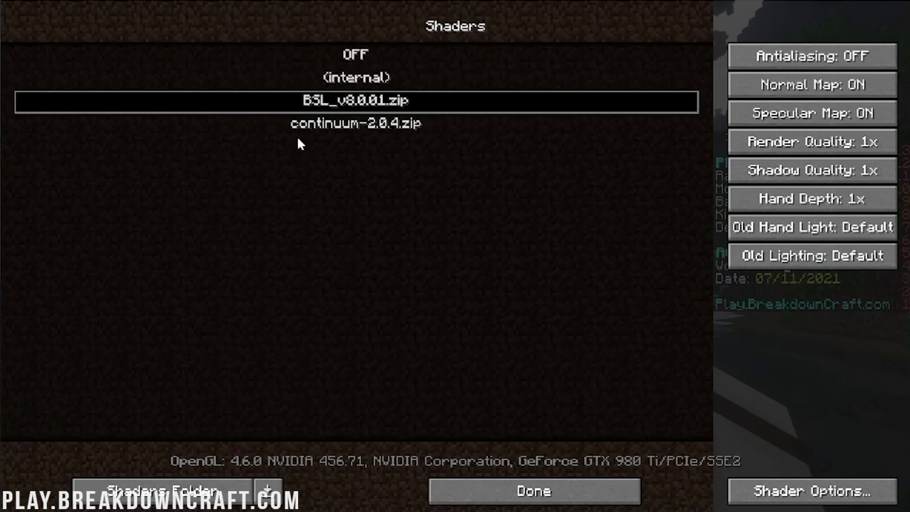
click(348, 123)
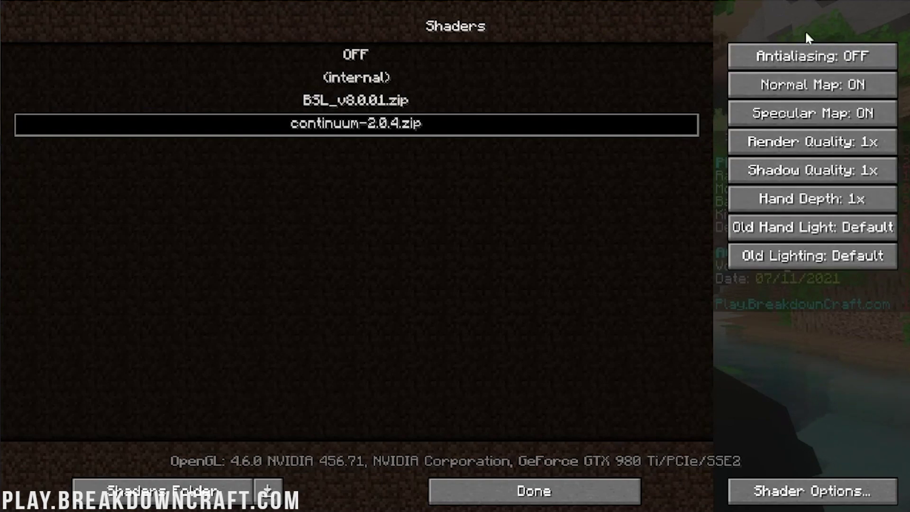
Review Continuum's Cloud Settings, leaving 2D clouds on, then close back to the game menu
click(832, 502)
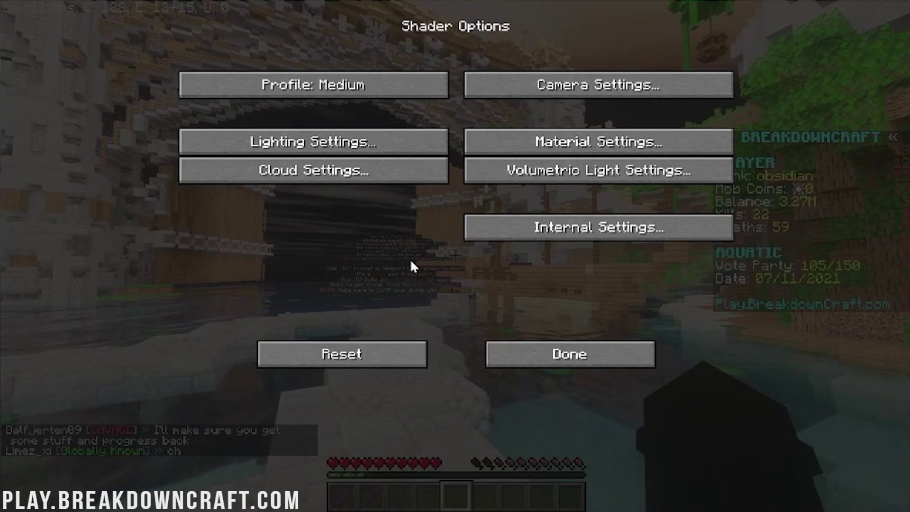
click(294, 168)
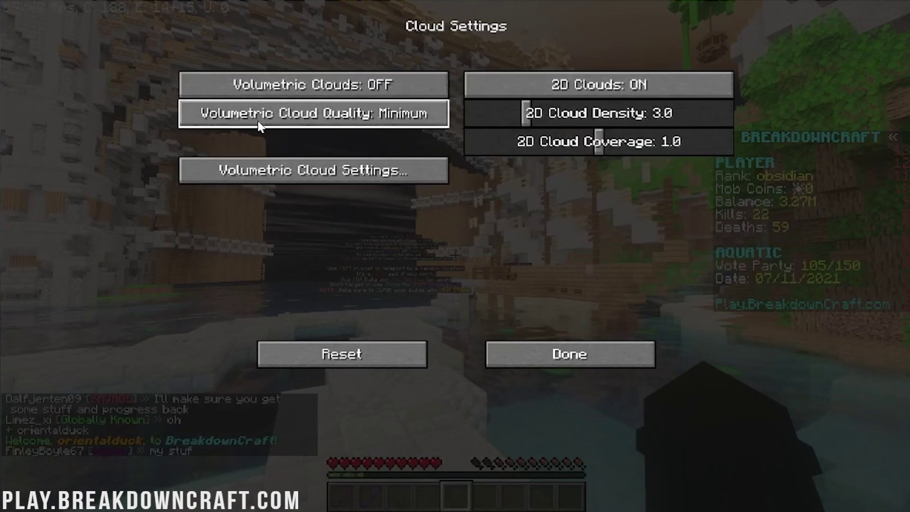
click(536, 91)
click(538, 93)
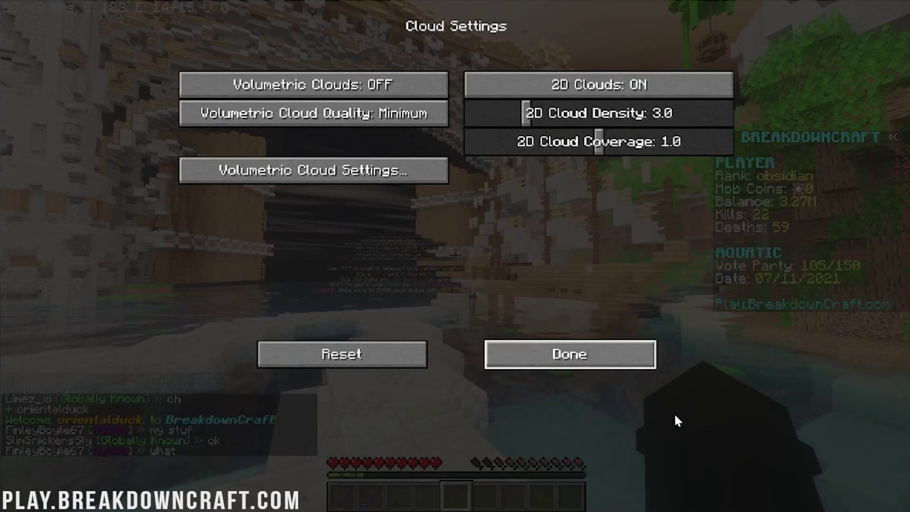
click(670, 371)
click(597, 351)
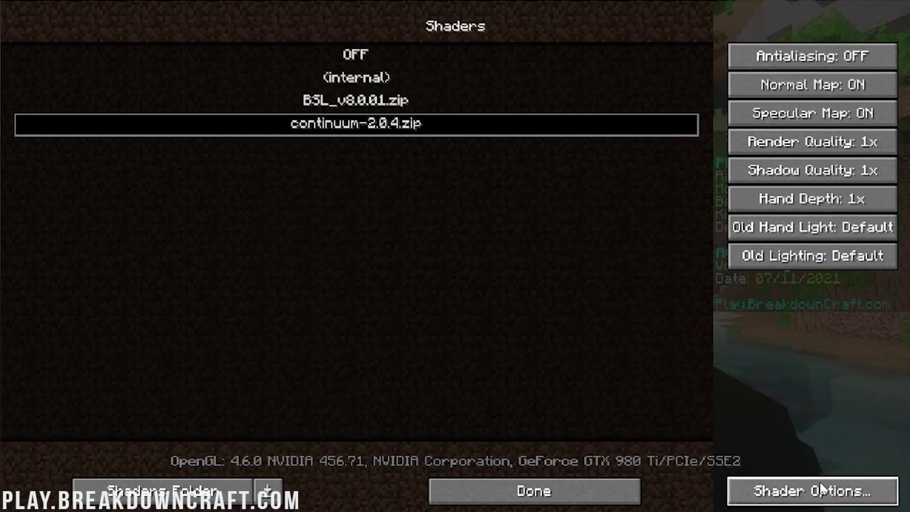
click(526, 501)
click(527, 363)
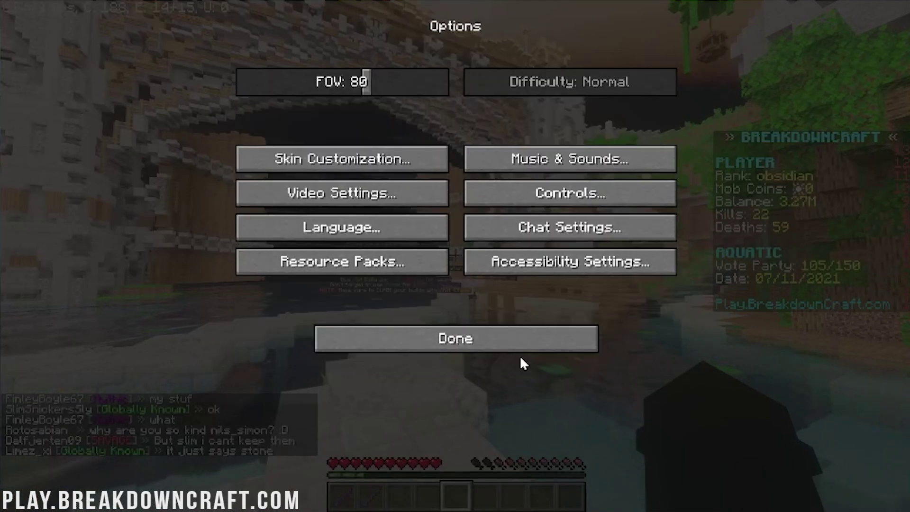
click(490, 343)
Resume play to view the BreakdownCraft spawn in Continuum's warm tones
key(Escape)
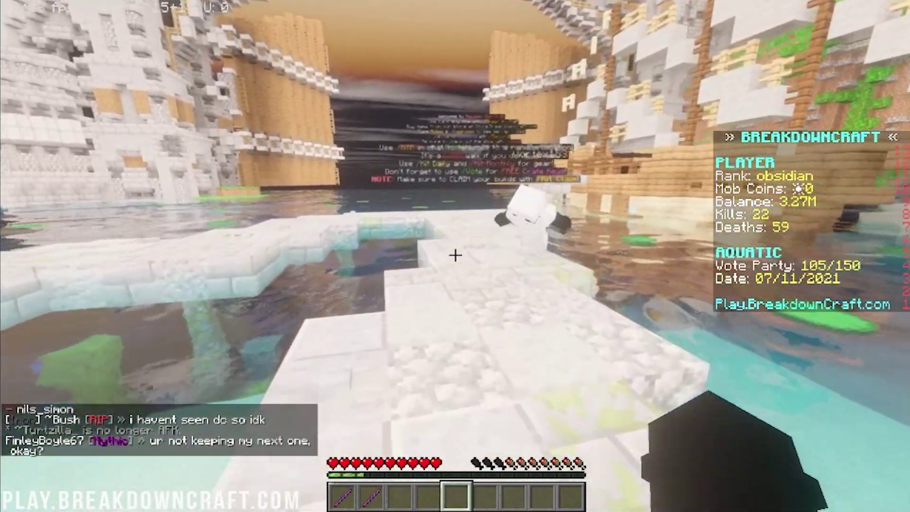
Make BSL_v8.0.01.zip the active shader pack in Video Settings, then resume the game
key(Escape)
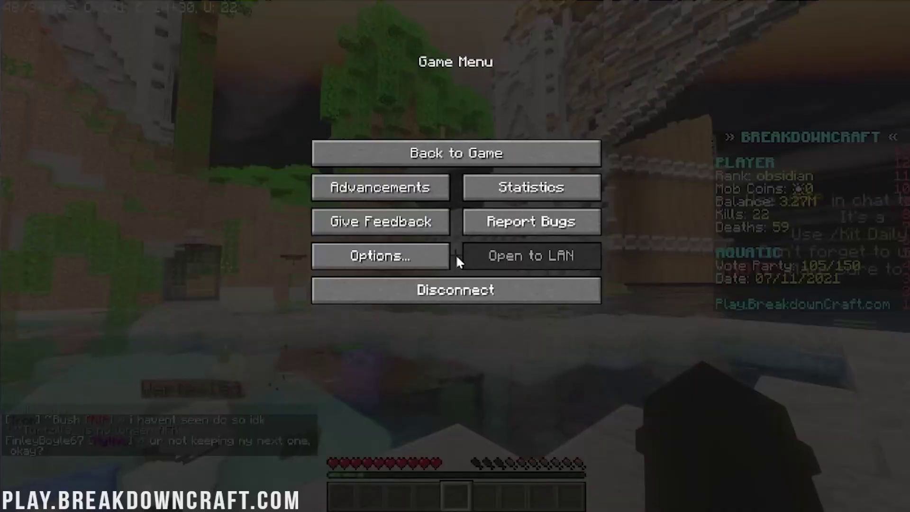
click(429, 262)
click(338, 207)
click(350, 265)
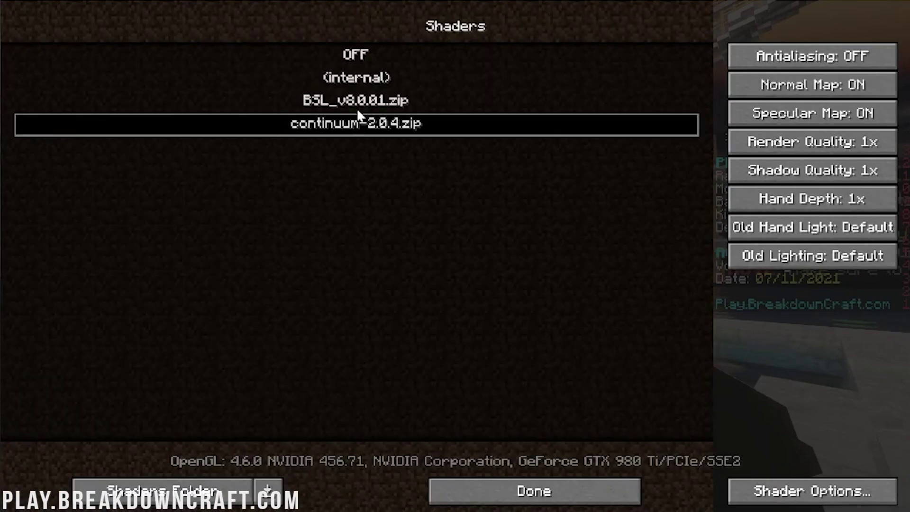
key(Up)
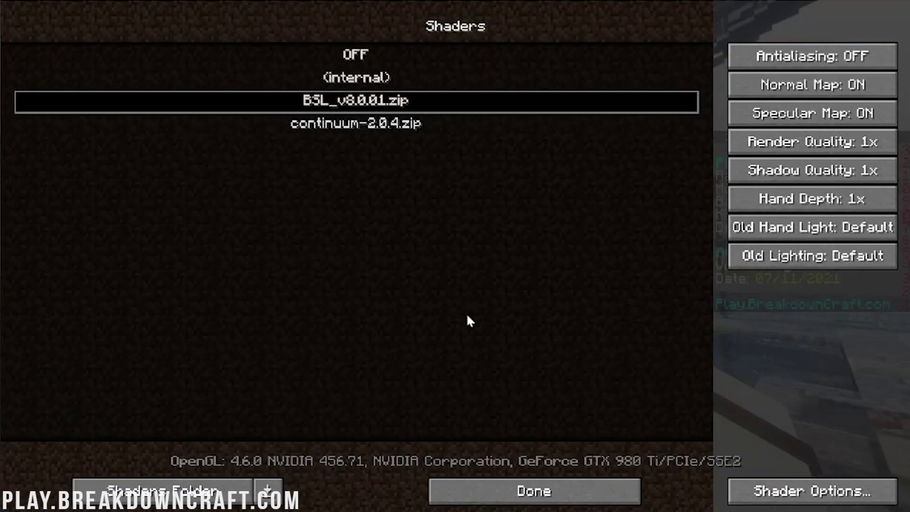
click(503, 498)
click(509, 354)
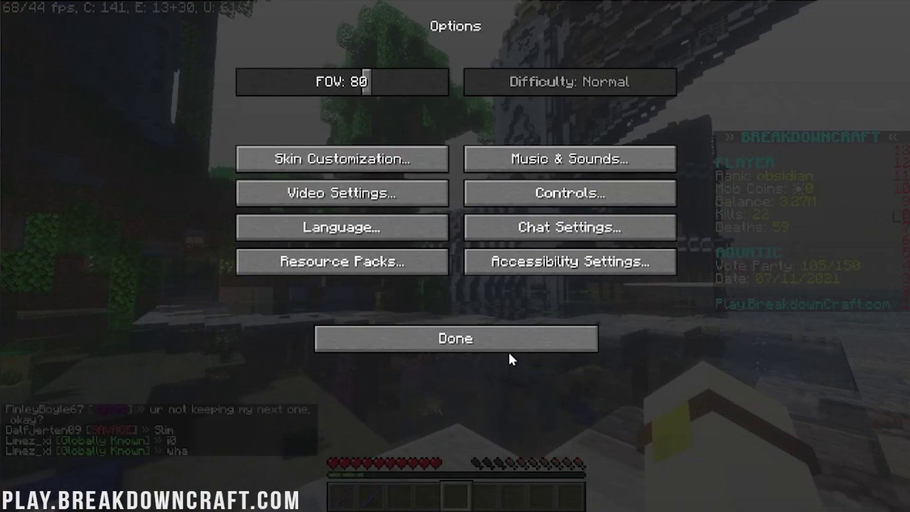
click(460, 337)
click(459, 159)
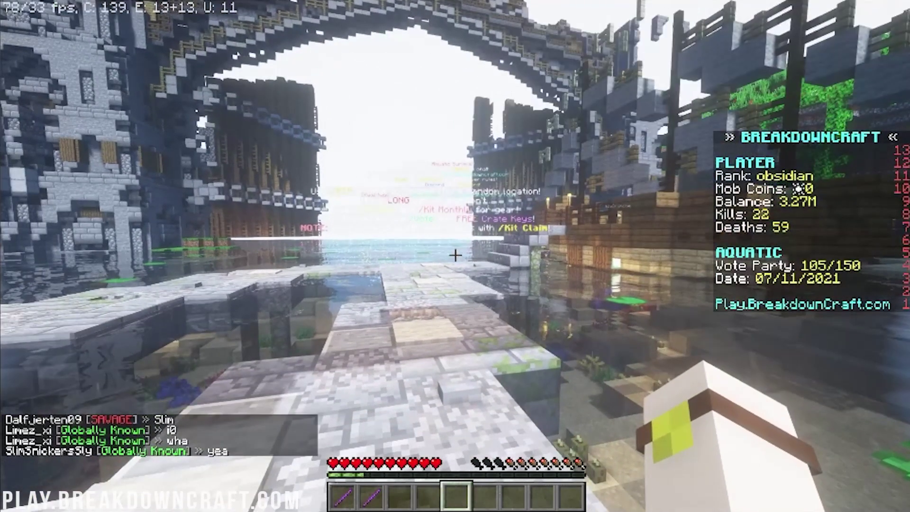
Walk past the pond, through the 'This way to crates!' tunnel, and into the fountain's water hole
key(w)
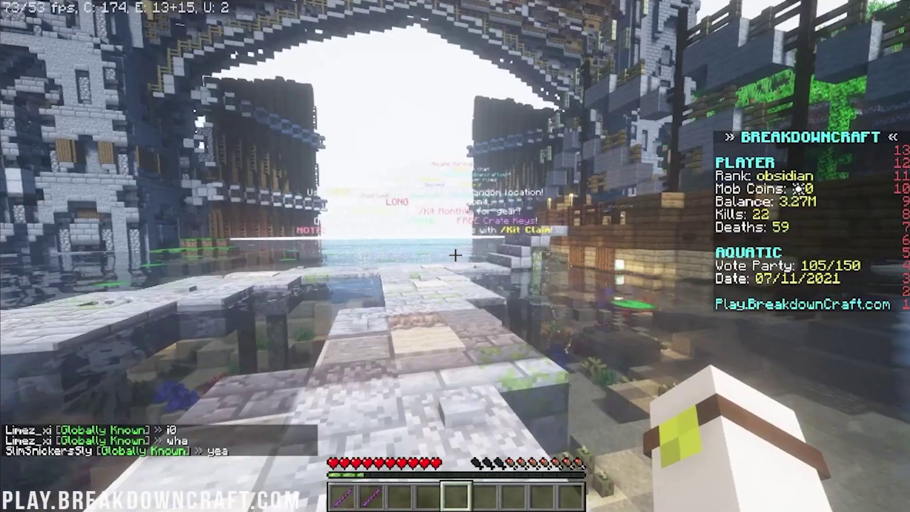
key(w)
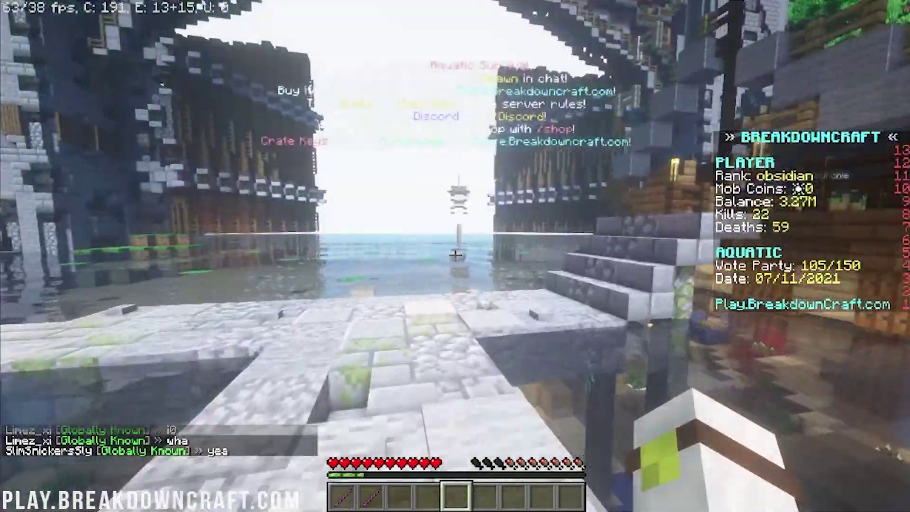
key(w)
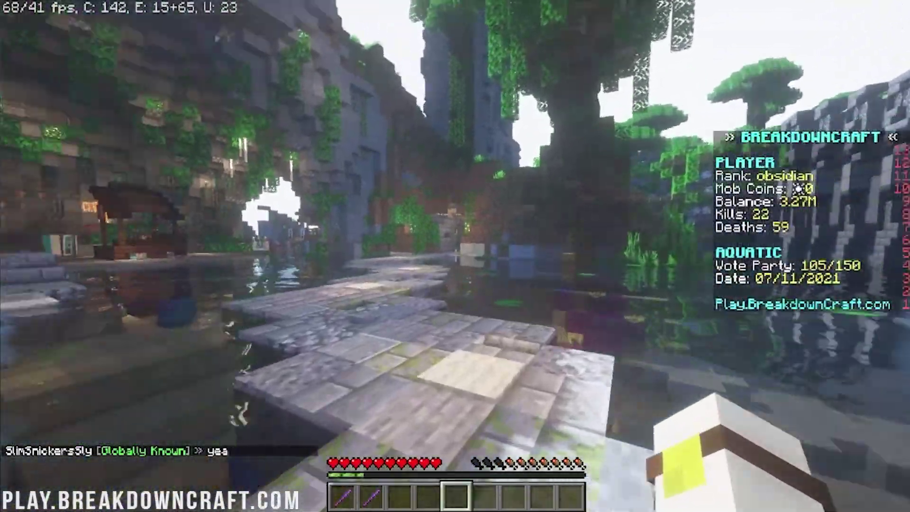
key(w)
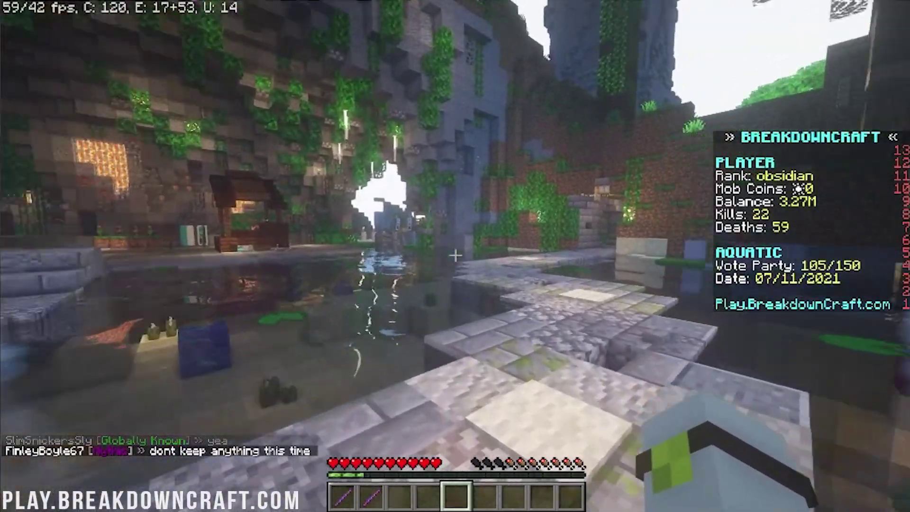
key(w)
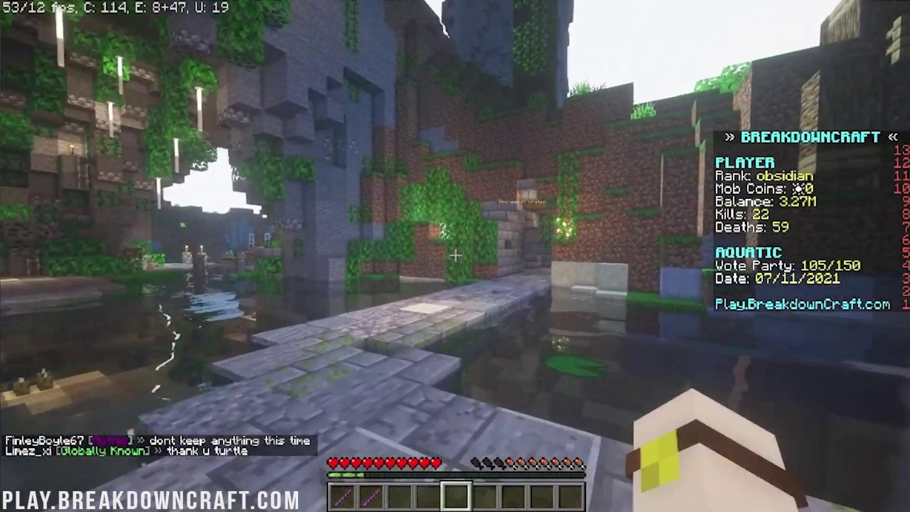
key(w)
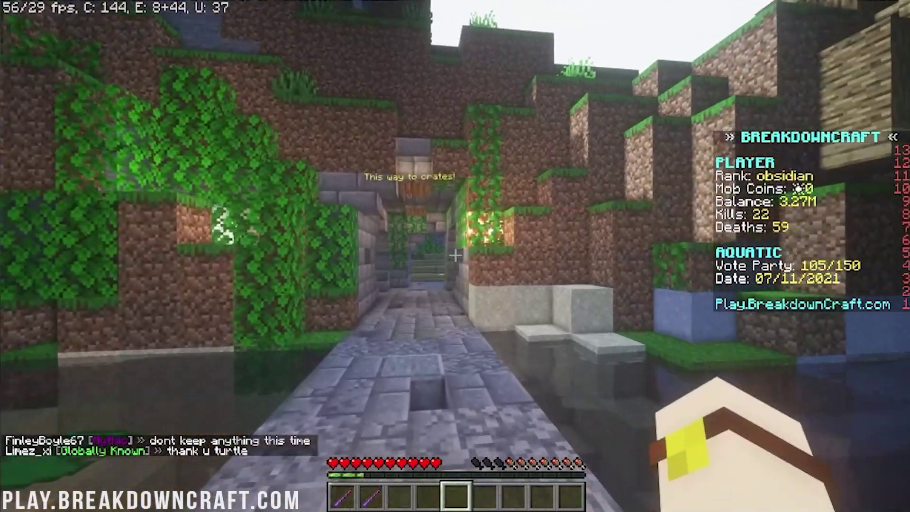
key(w)
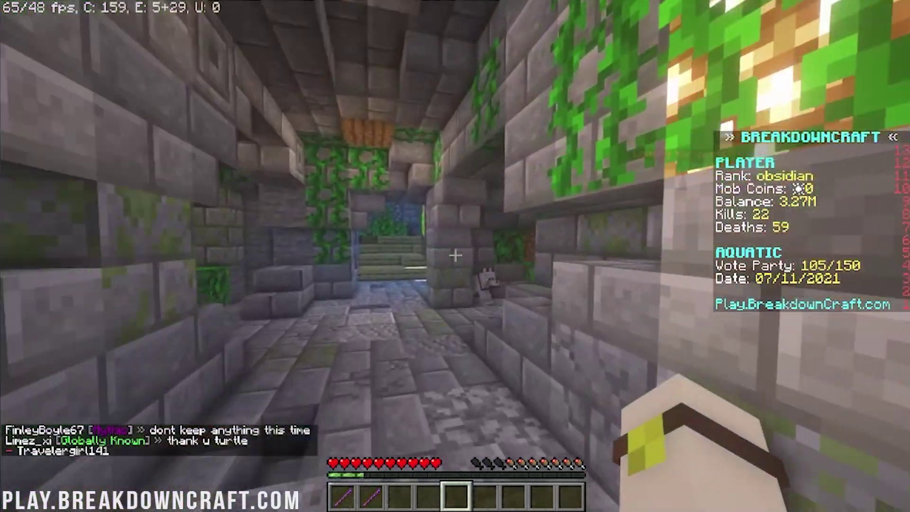
key(w)
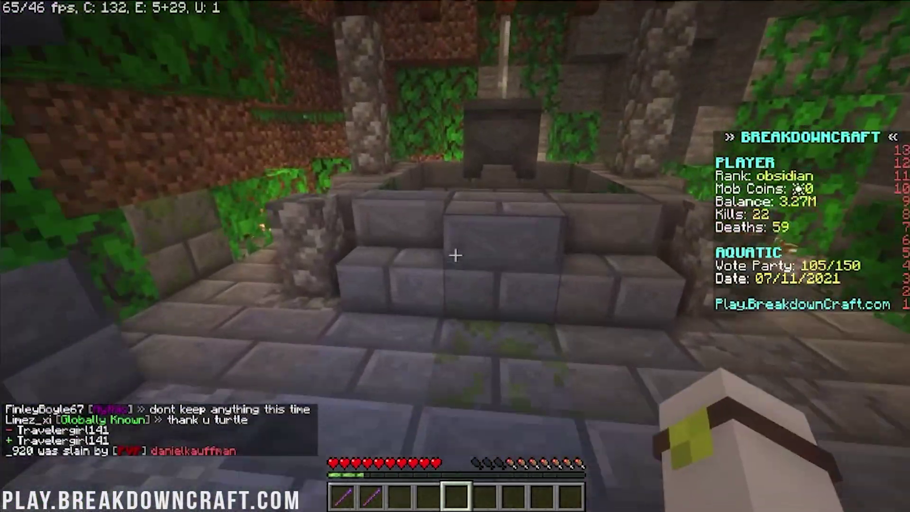
key(w)
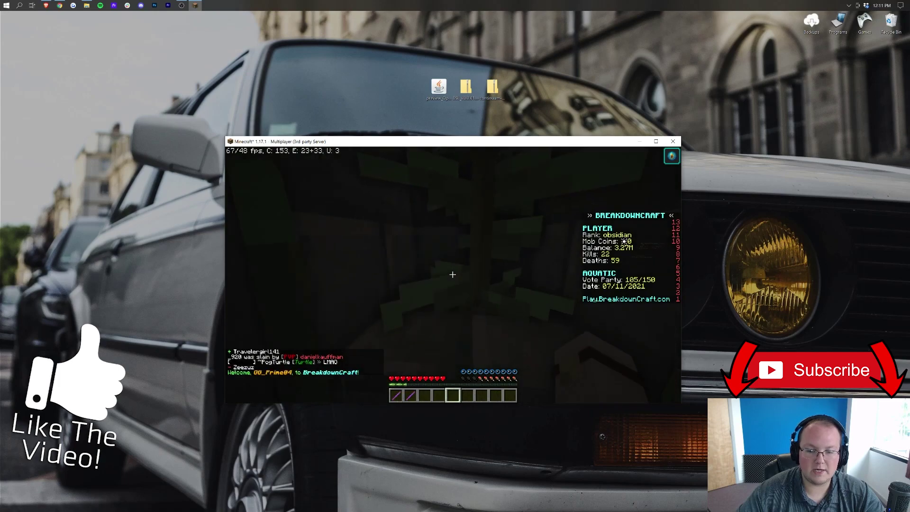
Swim forward through the dim stone-brick tunnel beneath the courtyard toward the brick wall
key(w)
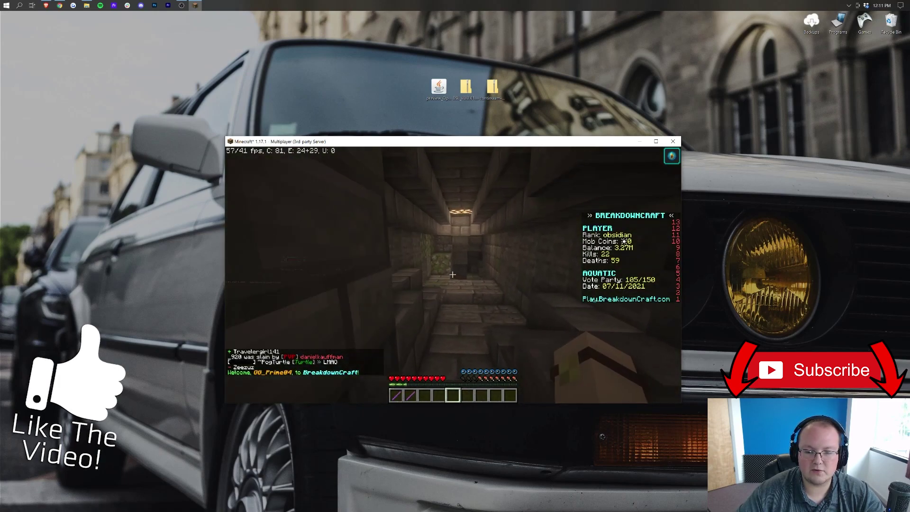